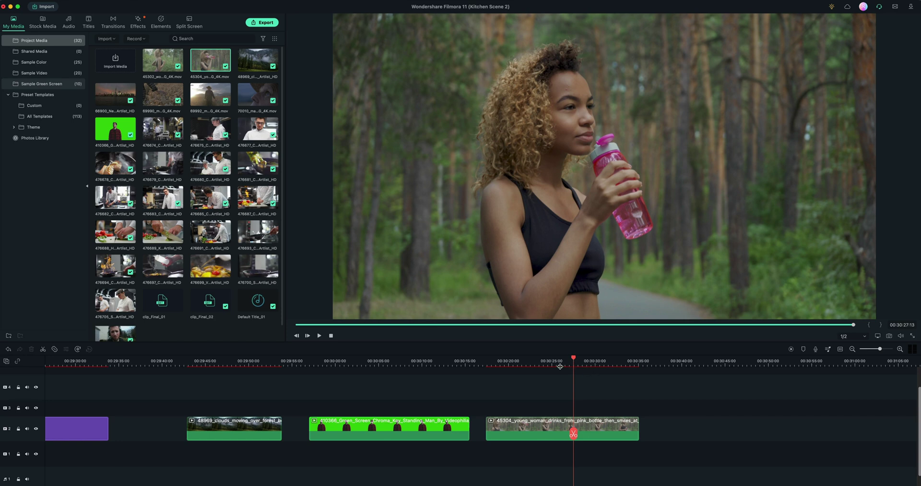
# Apply the AI Portrait Human Segmentation effect to the young_woman drinking clip.
pyautogui.click(555, 386)
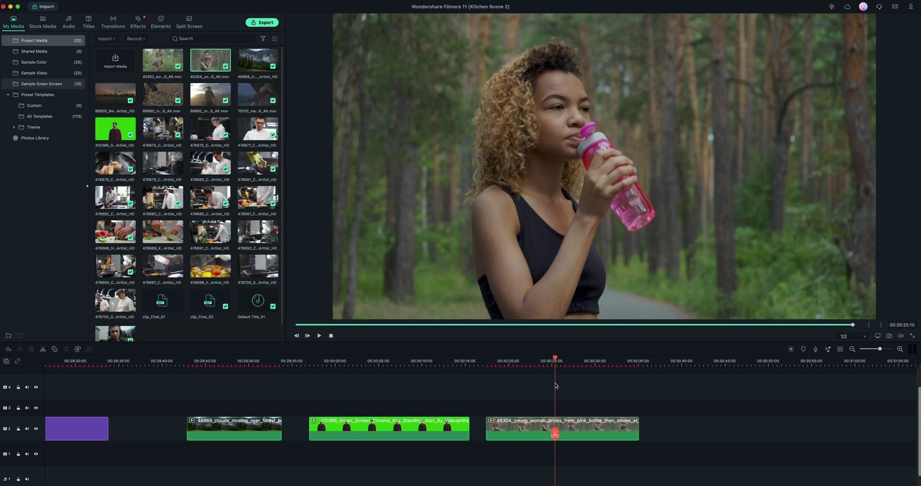
pyautogui.click(589, 385)
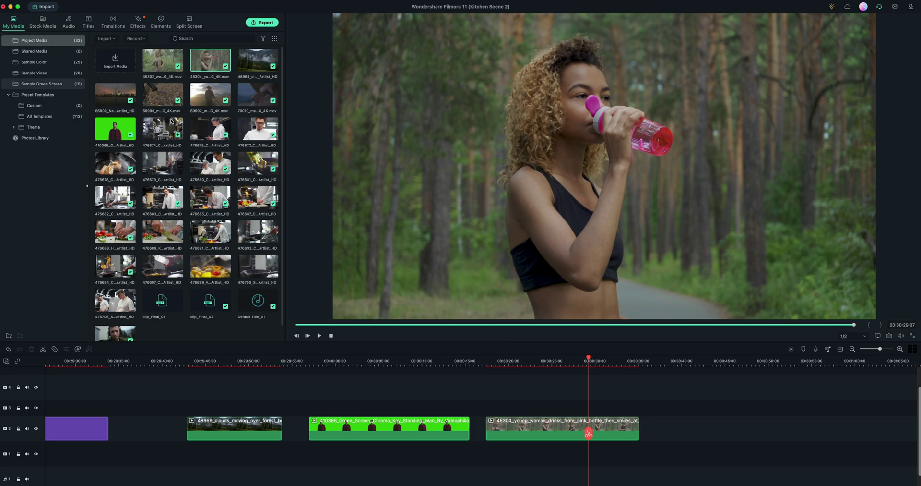
pyautogui.click(138, 25)
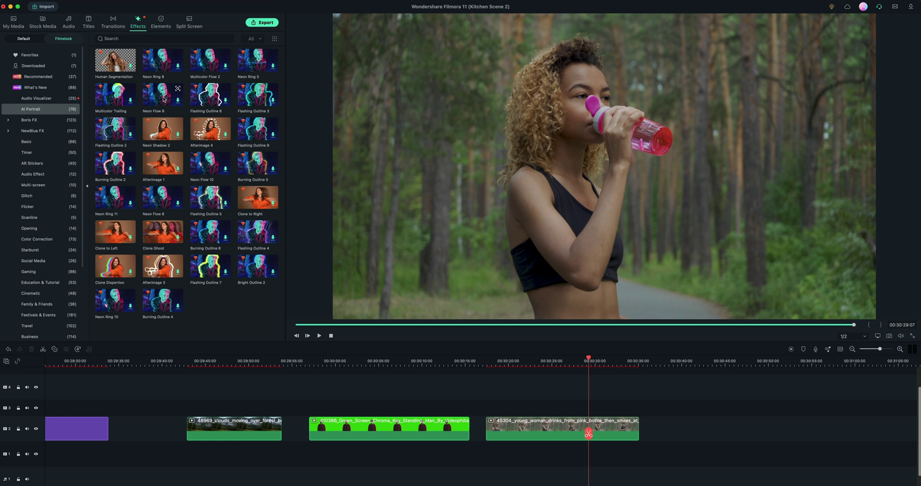
pyautogui.click(110, 60)
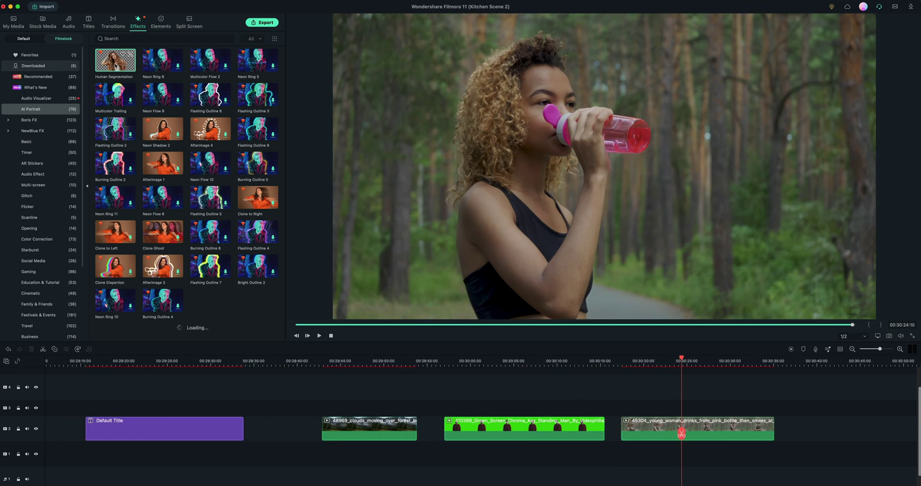
pyautogui.moveTo(127, 65); pyautogui.dragTo(630, 425)
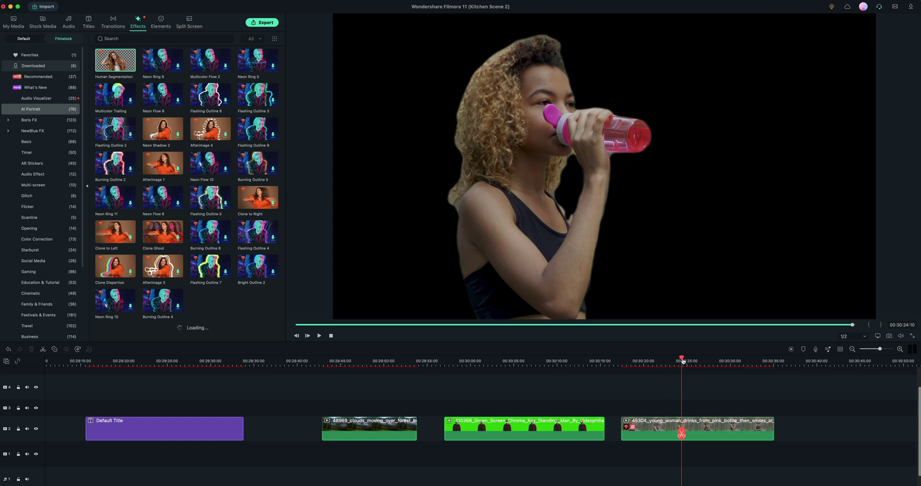
# Place the clouds clip on track 2 under the woman clip, align them, and preview the composite.
pyautogui.moveTo(681, 359)
pyautogui.mouseDown()
pyautogui.moveTo(656, 360)
pyautogui.moveTo(690, 368)
pyautogui.mouseUp()
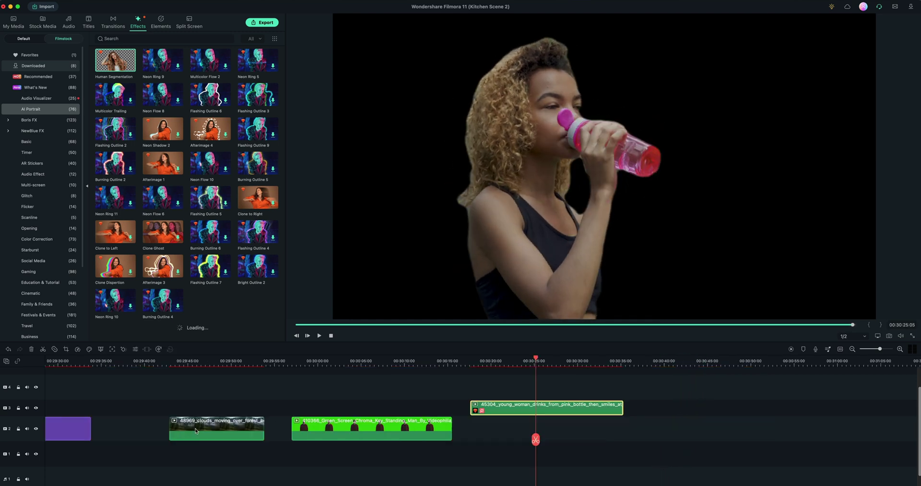
pyautogui.moveTo(196, 431); pyautogui.dragTo(508, 441)
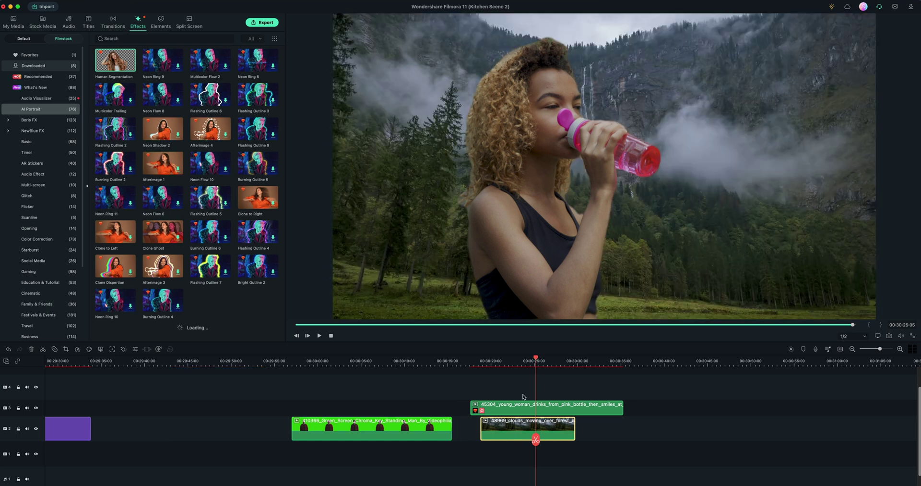
pyautogui.click(518, 362)
pyautogui.moveTo(515, 409)
pyautogui.mouseDown()
pyautogui.moveTo(537, 409)
pyautogui.moveTo(515, 411)
pyautogui.mouseUp()
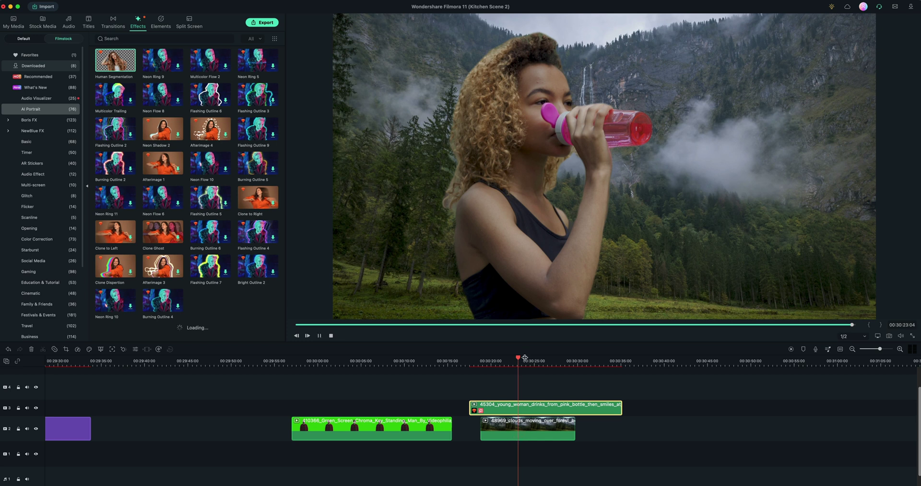
pyautogui.press('space')
pyautogui.press('space')
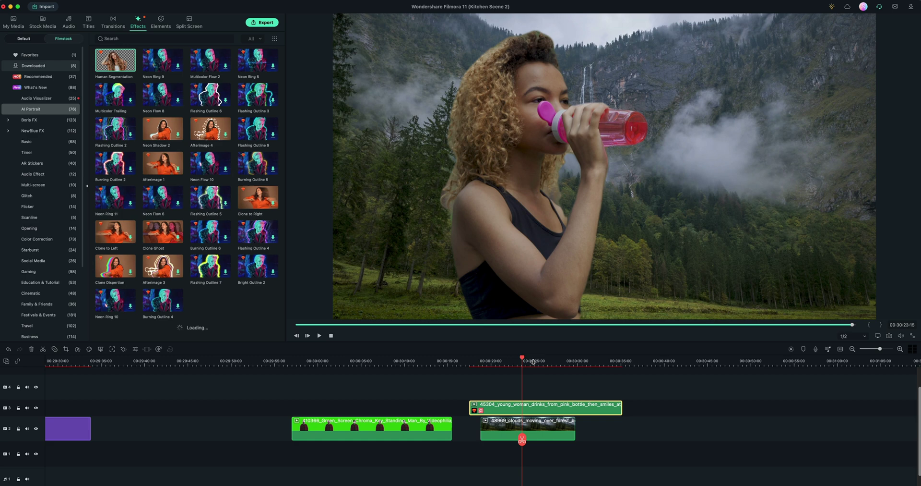
# Set the woman clip's Human Segmentation Edge Feather to 5.93 and Edge Thickness to 3.73.
pyautogui.doubleClick(529, 411)
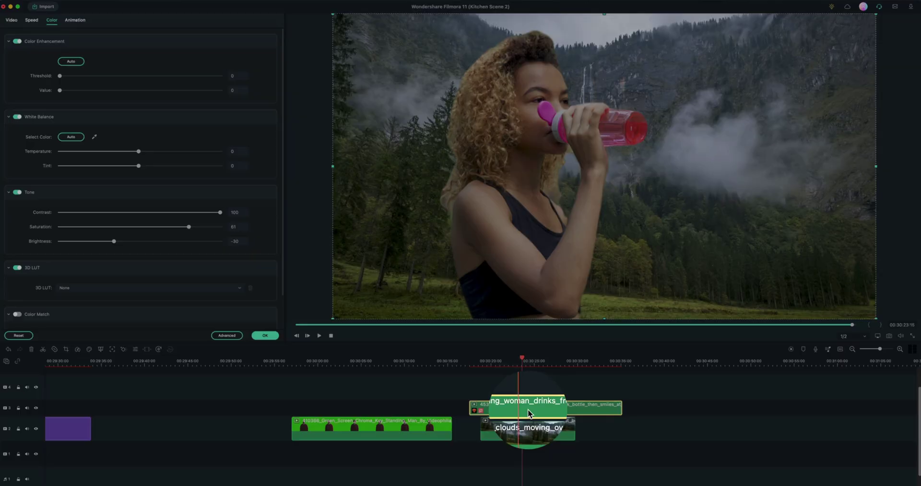
pyautogui.click(34, 60)
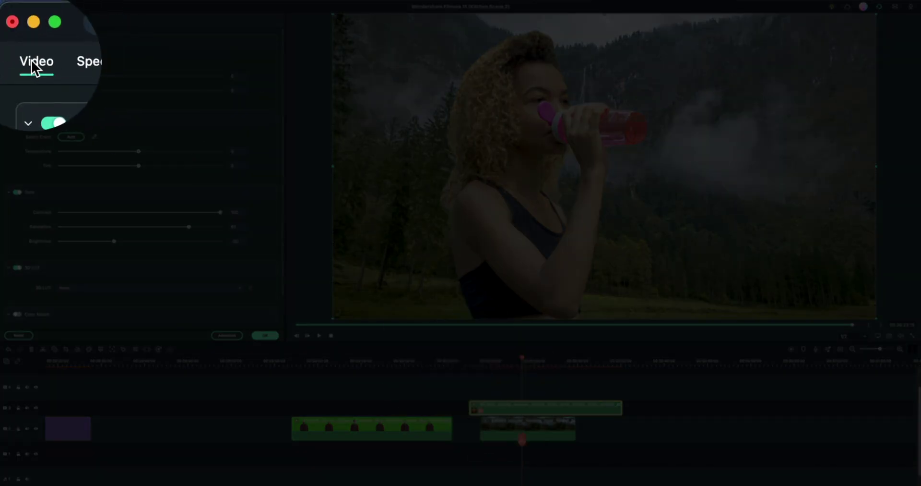
pyautogui.click(50, 32)
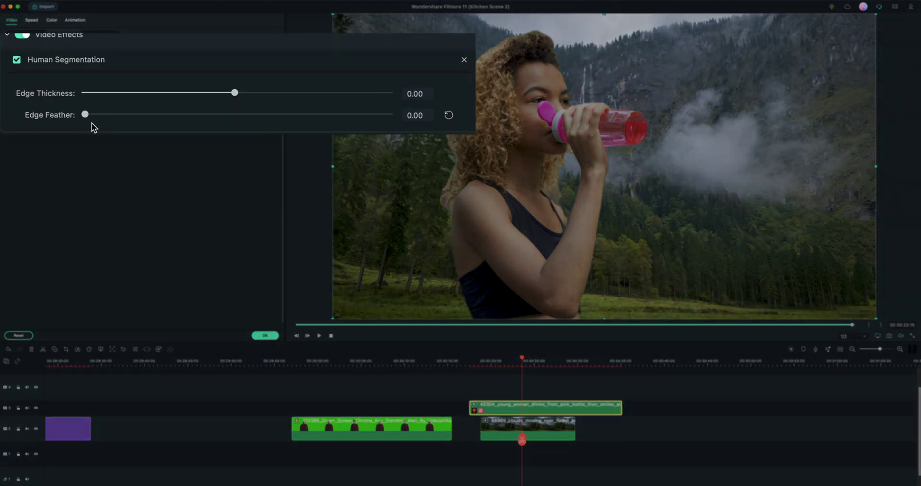
pyautogui.moveTo(52, 101); pyautogui.dragTo(171, 114)
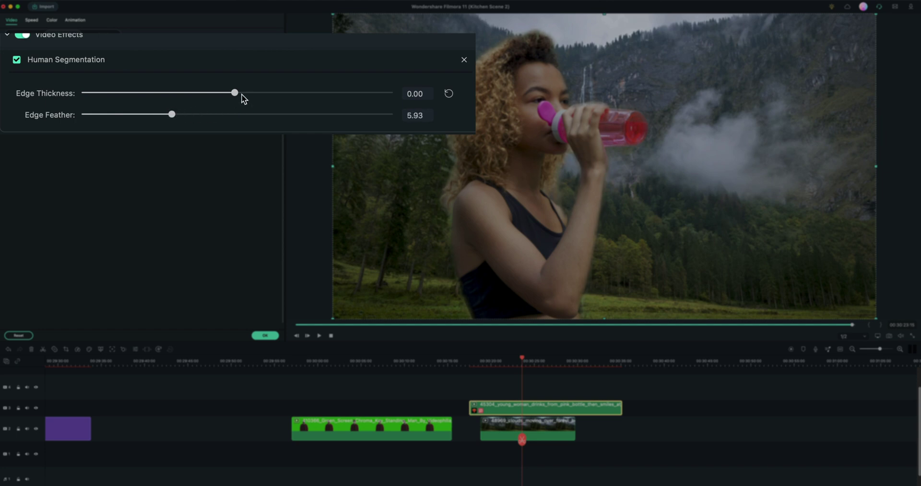
pyautogui.moveTo(238, 93)
pyautogui.mouseDown()
pyautogui.moveTo(200, 92)
pyautogui.moveTo(267, 93)
pyautogui.moveTo(241, 93)
pyautogui.mouseUp()
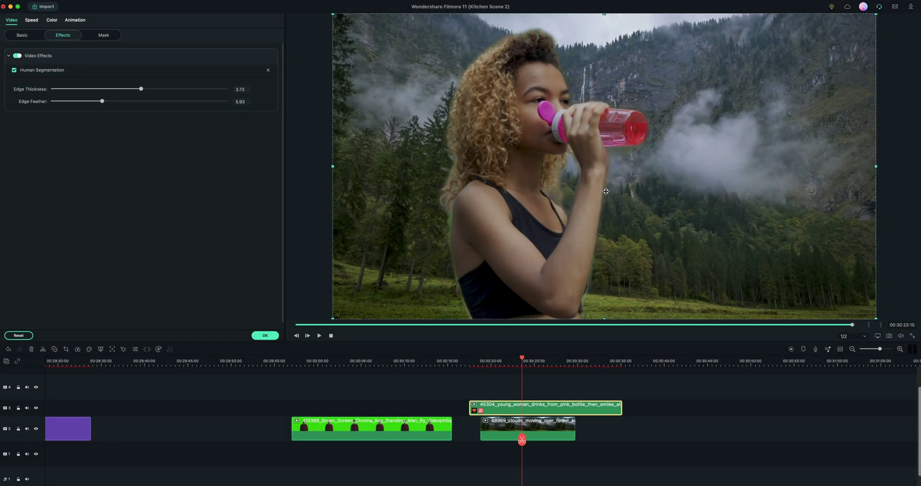
# Remove Human Segmentation and place Flashing Outline 7 on track 4 above the woman clip.
pyautogui.click(268, 70)
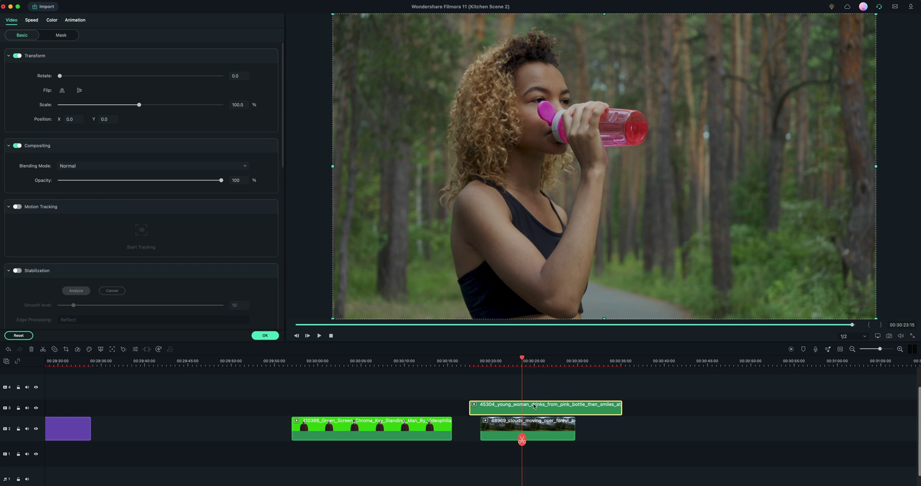
pyautogui.click(550, 394)
pyautogui.click(538, 408)
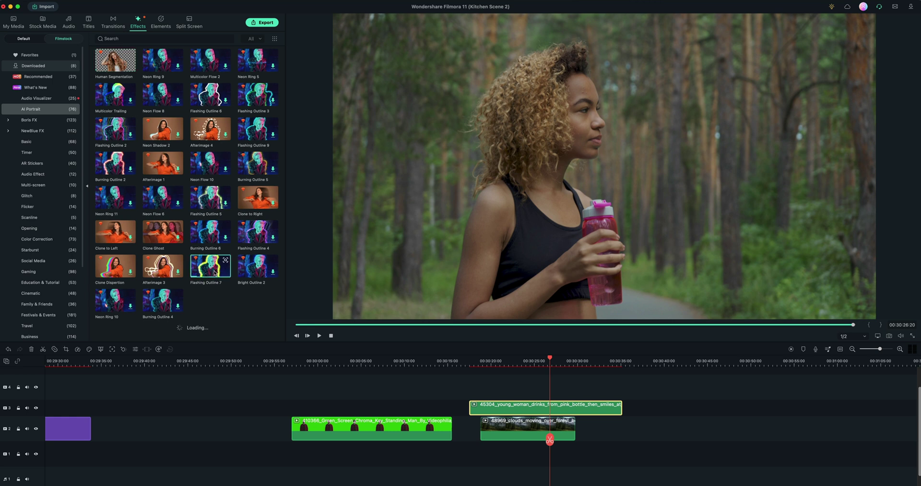
pyautogui.moveTo(214, 272); pyautogui.dragTo(529, 395)
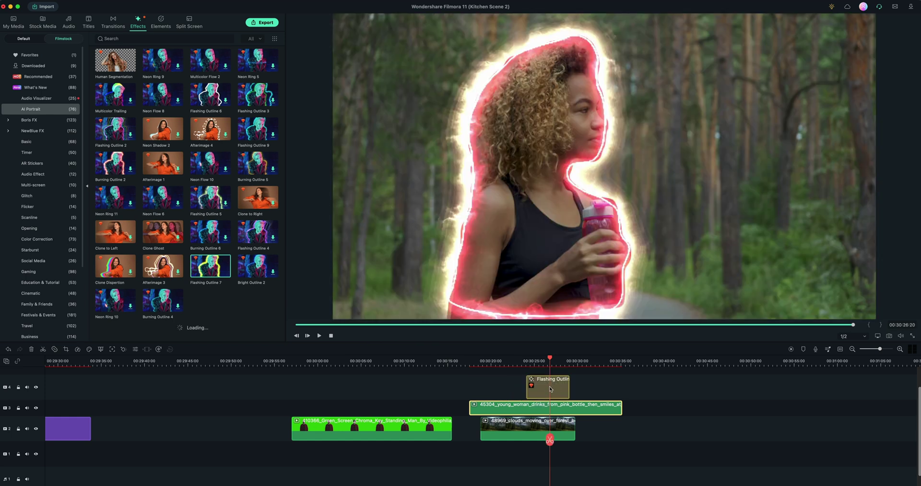
pyautogui.moveTo(546, 388)
pyautogui.mouseDown()
pyautogui.moveTo(516, 386)
pyautogui.moveTo(544, 389)
pyautogui.mouseUp()
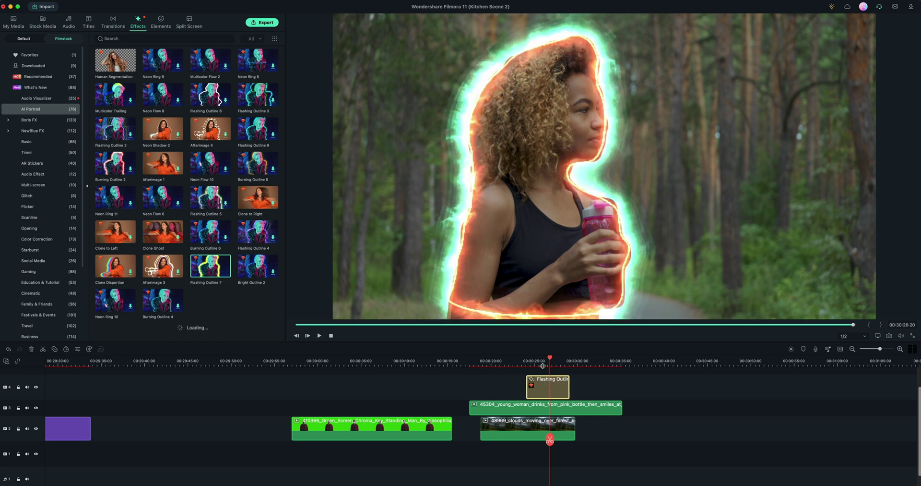
# Set the Flashing Outline 7 Thickness to 1.25 and Alpha End Node to 0.75.
pyautogui.doubleClick(548, 389)
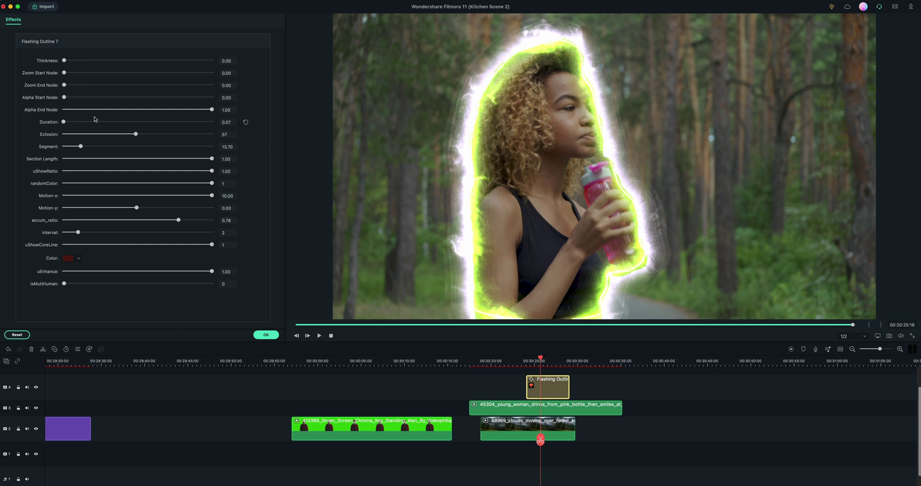
pyautogui.moveTo(65, 61)
pyautogui.mouseDown()
pyautogui.moveTo(98, 60)
pyautogui.moveTo(70, 61)
pyautogui.mouseUp()
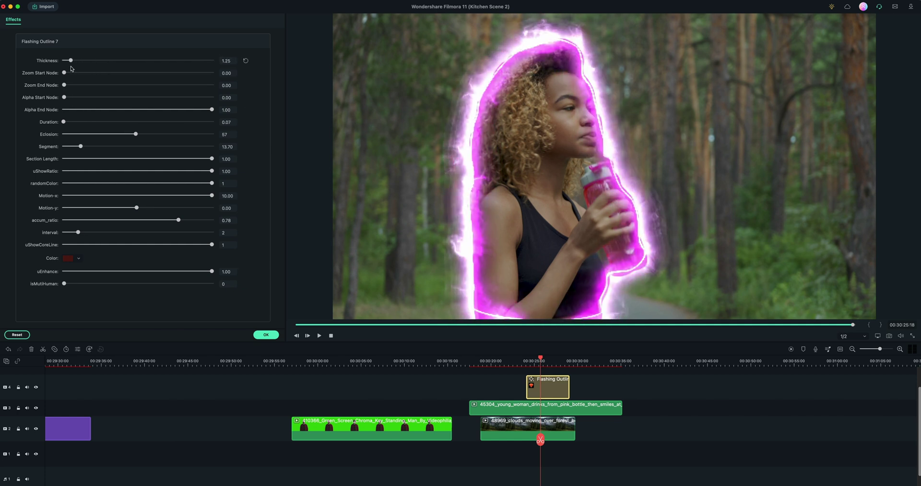
pyautogui.click(156, 110)
pyautogui.click(174, 111)
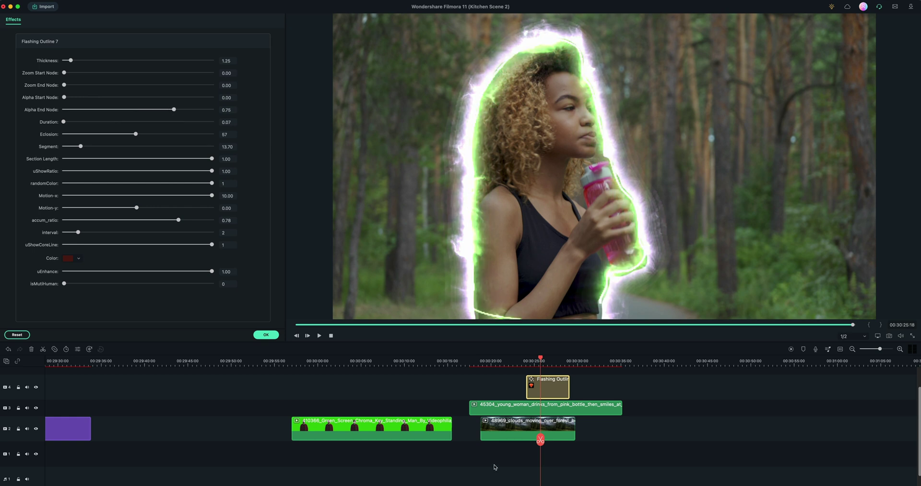
# Play back the flashing outline twice to preview it.
pyautogui.click(532, 360)
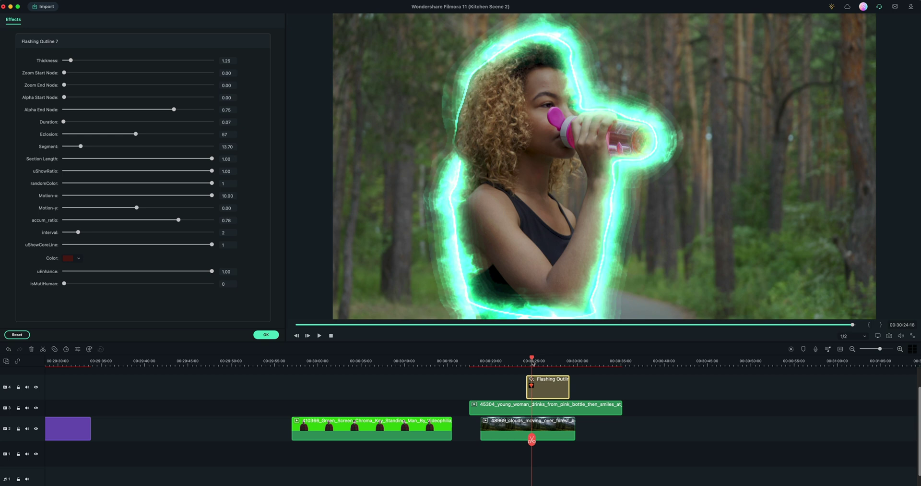
pyautogui.press('space')
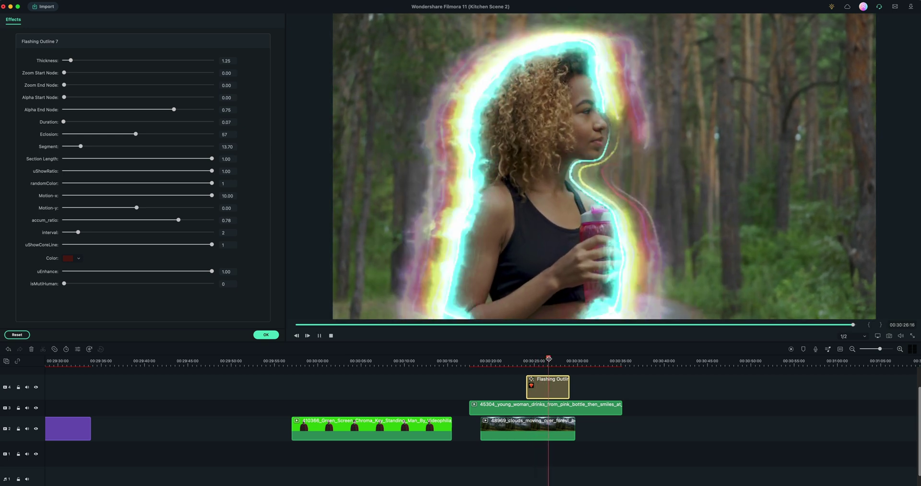
pyautogui.press('space')
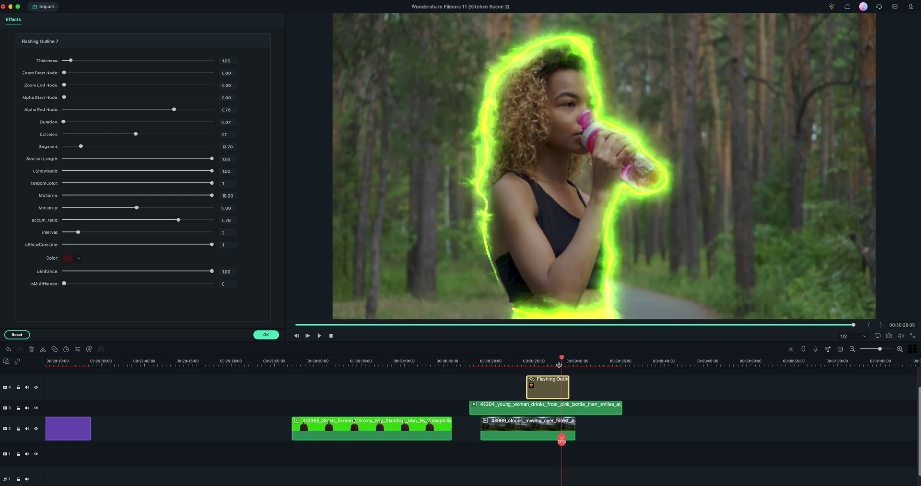
pyautogui.click(538, 364)
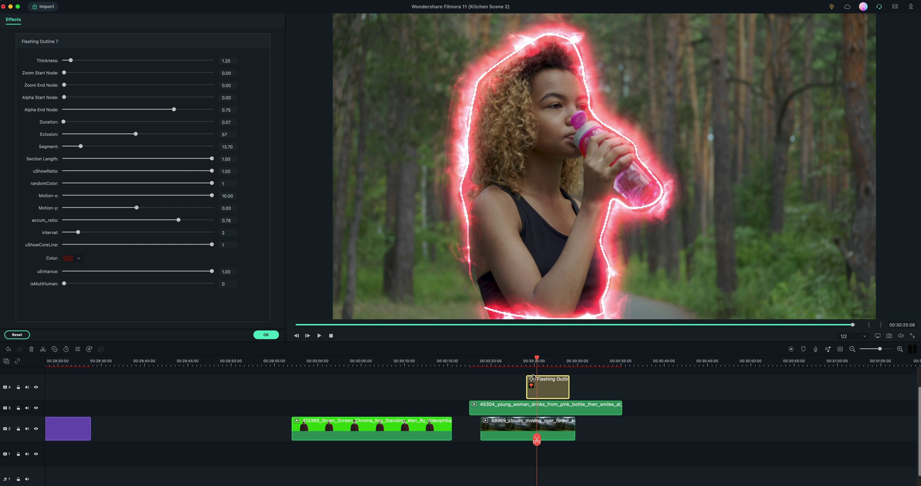
pyautogui.press('space')
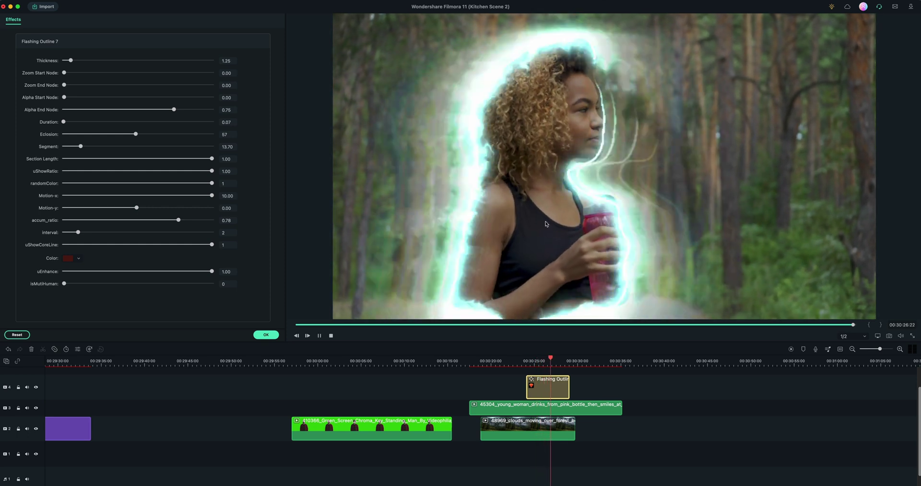
pyautogui.press('space')
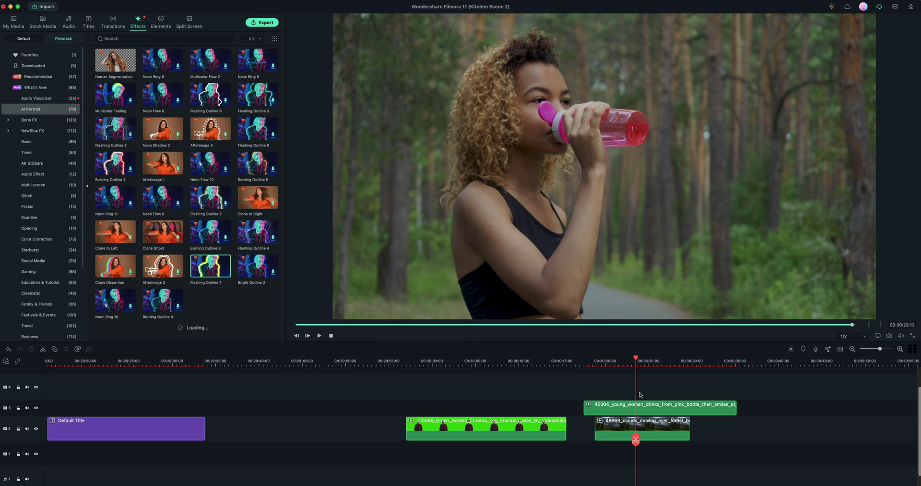
# Select the pink-bottle drinking clip and open its video settings.
pyautogui.click(639, 410)
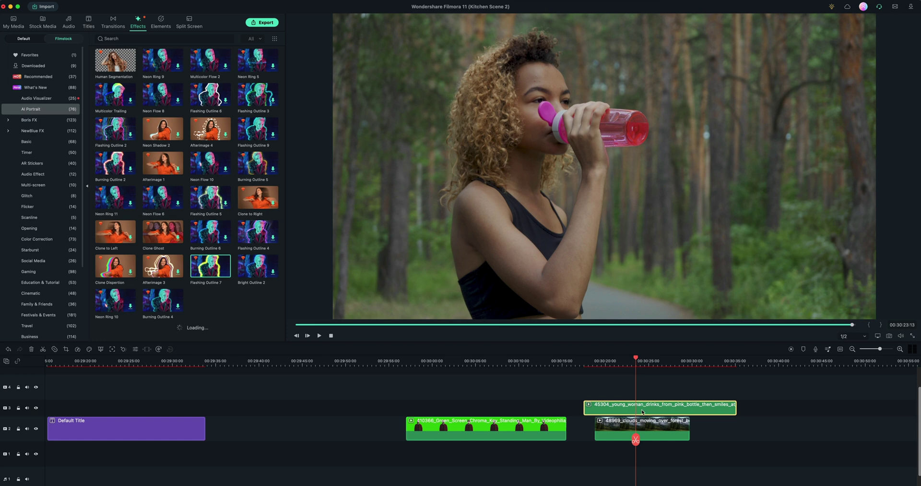
pyautogui.doubleClick(642, 411)
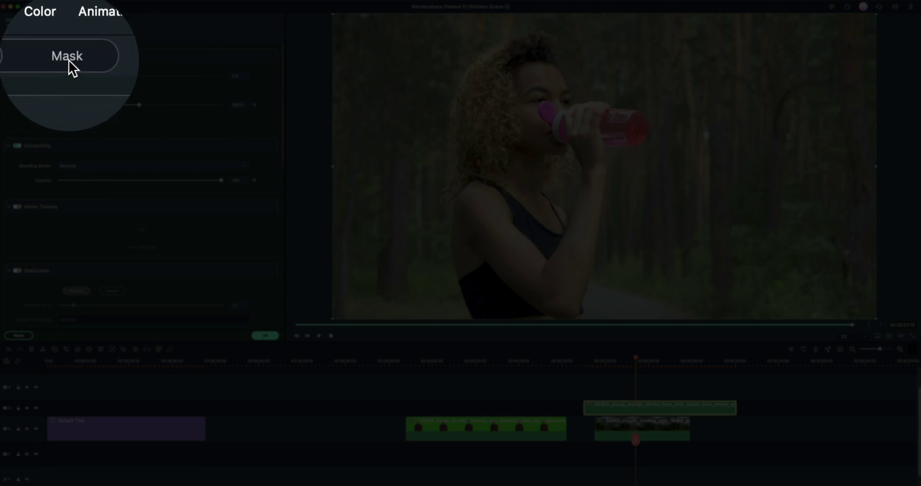
# Browse the mask shapes and apply the Double Line mask to the woman clip.
pyautogui.click(68, 60)
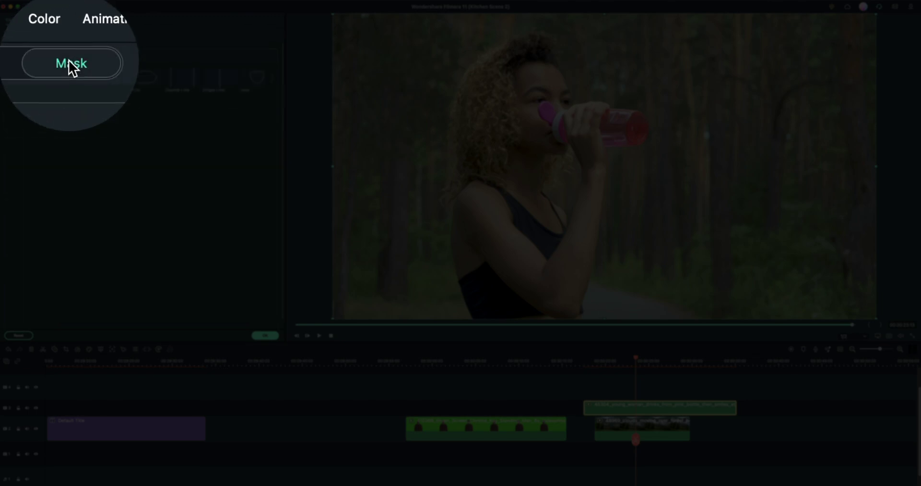
pyautogui.click(272, 77)
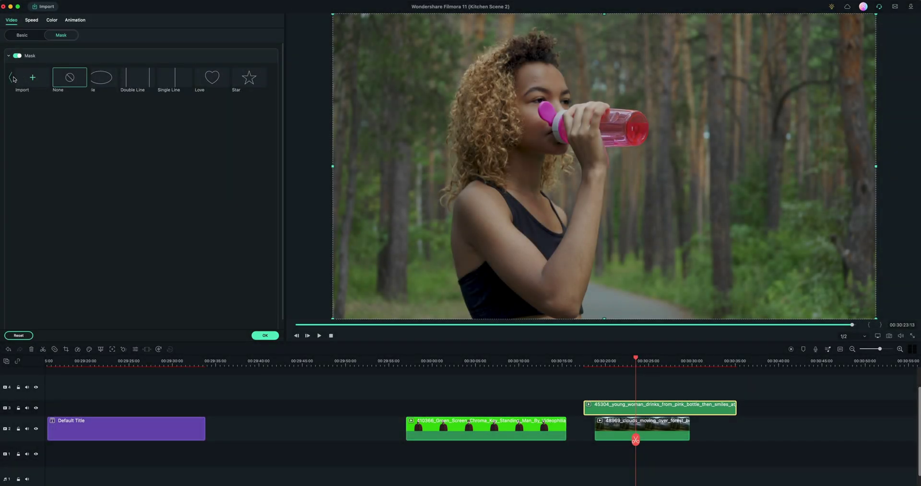
pyautogui.click(11, 77)
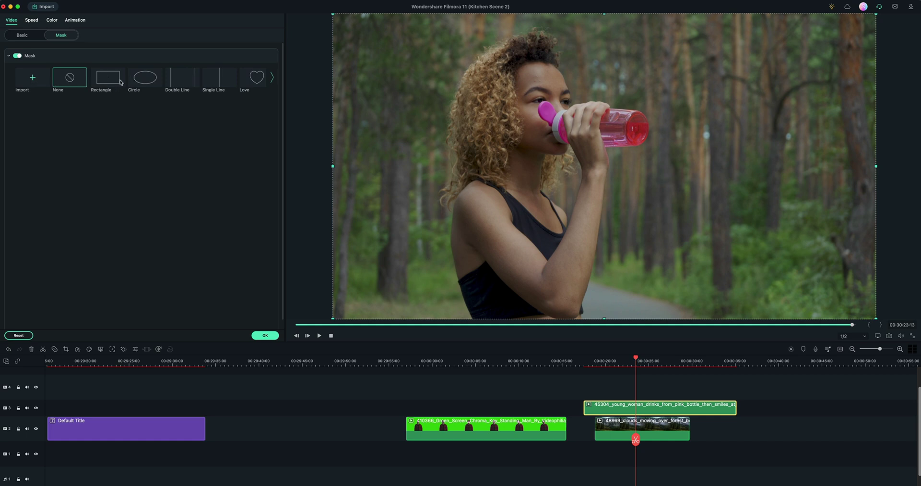
pyautogui.click(275, 79)
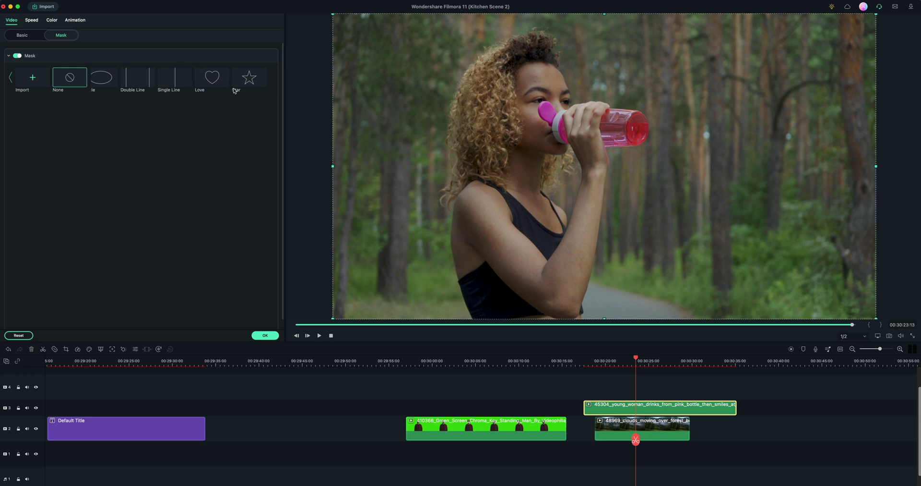
pyautogui.click(10, 79)
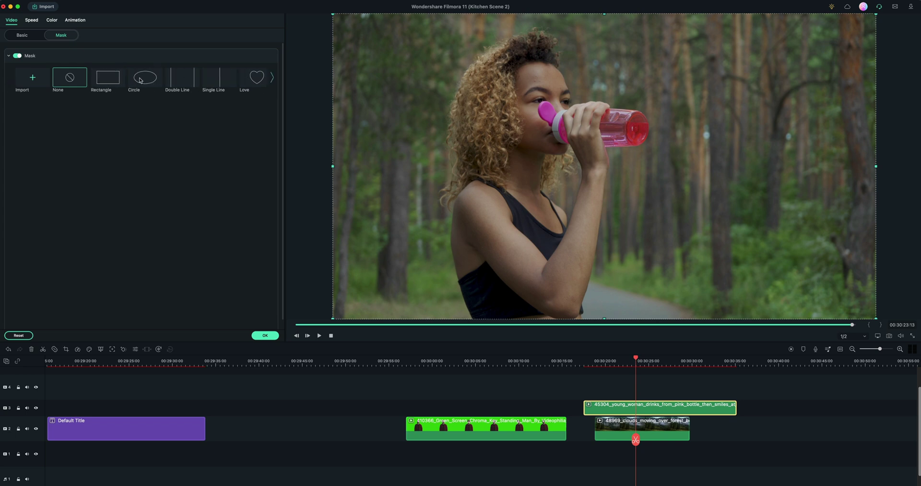
pyautogui.click(184, 83)
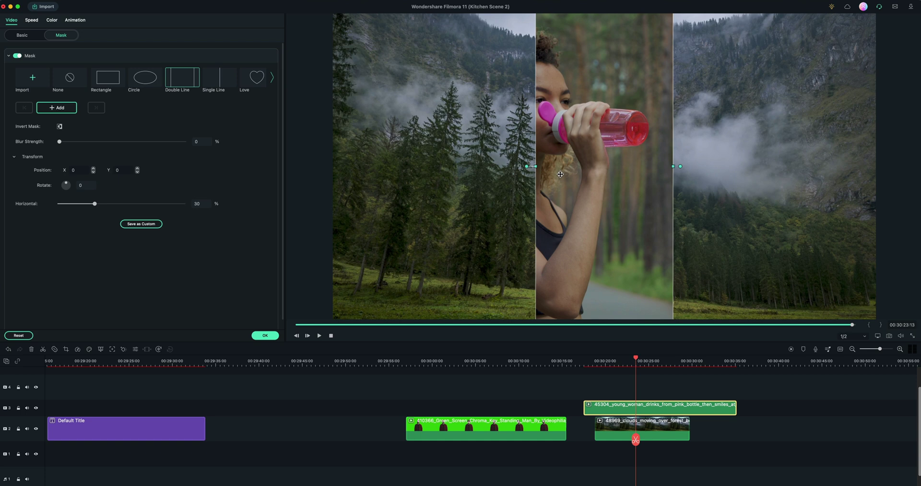
# Centre and widen the mask band over the woman (Horizontal 49) with Blur Strength 29.
pyautogui.moveTo(561, 169); pyautogui.dragTo(488, 164)
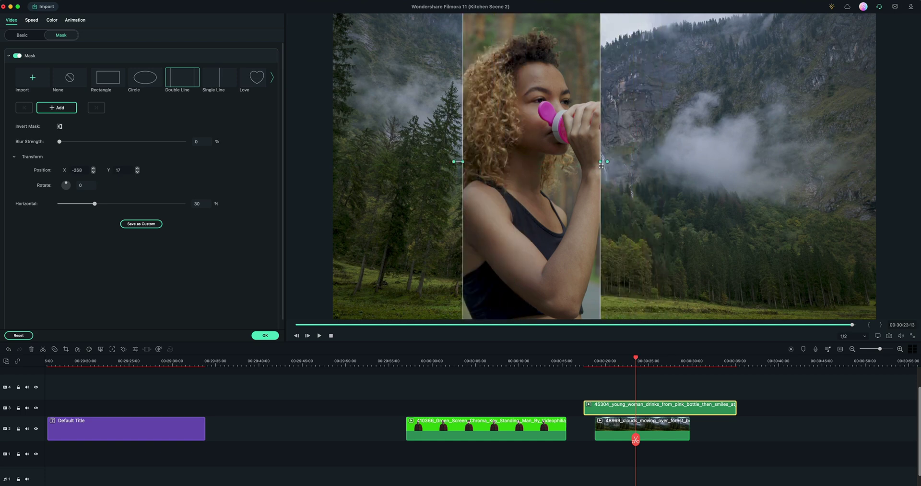
pyautogui.moveTo(600, 161); pyautogui.dragTo(645, 162)
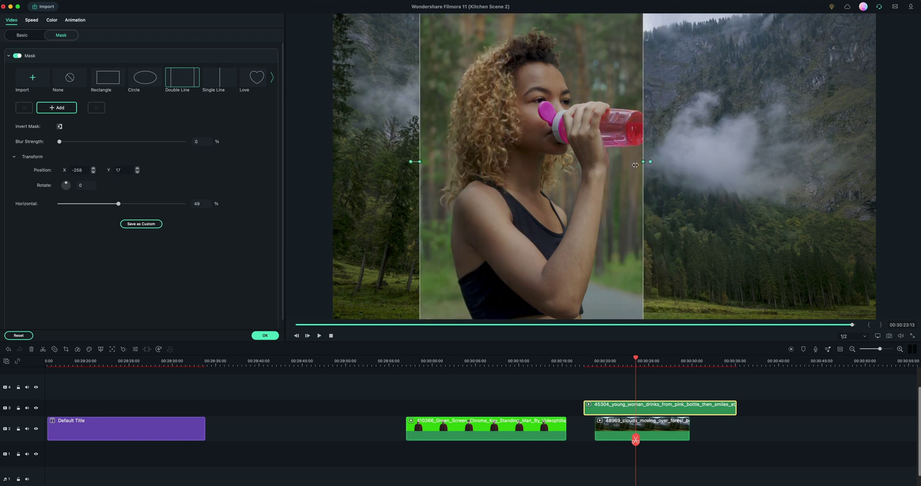
pyautogui.moveTo(552, 176); pyautogui.dragTo(564, 174)
pyautogui.moveTo(59, 142); pyautogui.dragTo(94, 142)
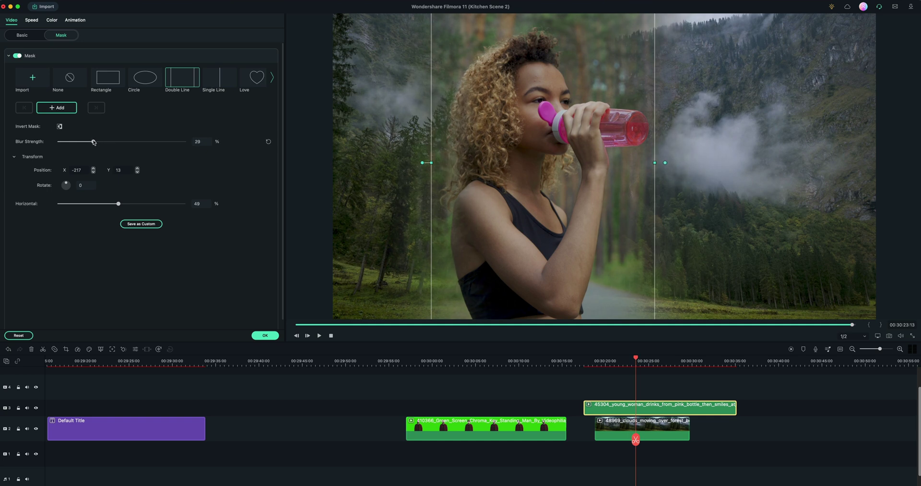
pyautogui.click(601, 221)
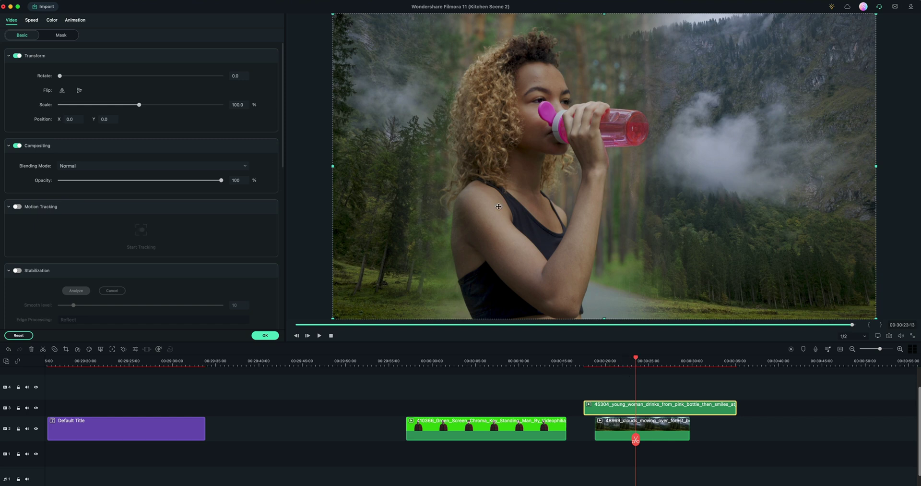
# Move the green-screen man clip up to track 3.
pyautogui.click(643, 361)
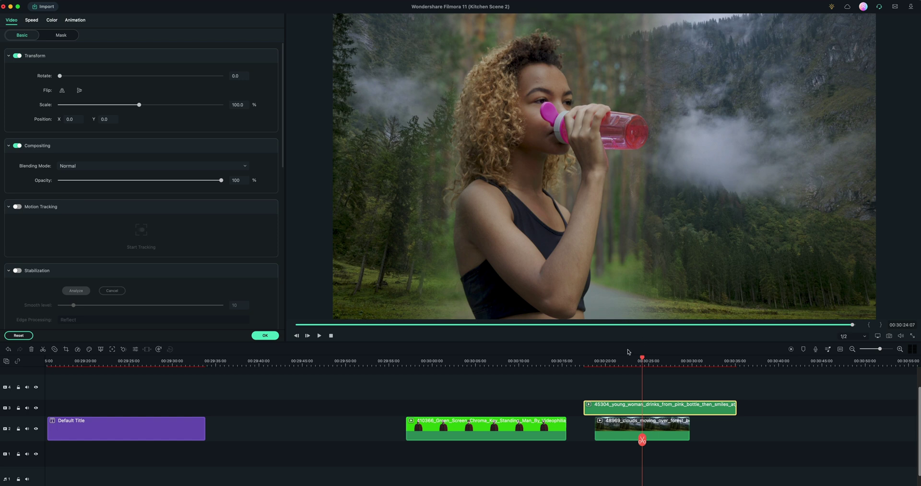
pyautogui.click(468, 362)
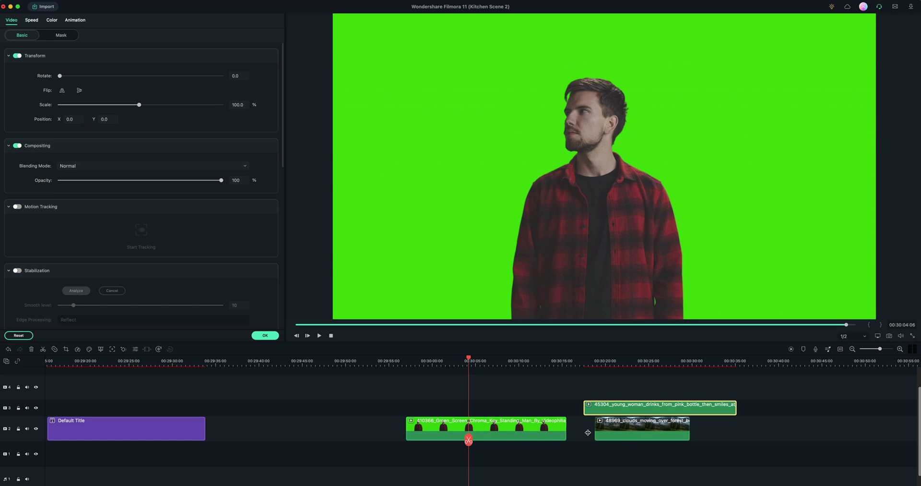
pyautogui.moveTo(516, 428); pyautogui.dragTo(467, 406)
# Slide the clouds clip left beneath the man on track 2 and select the man clip.
pyautogui.moveTo(643, 440); pyautogui.dragTo(536, 437)
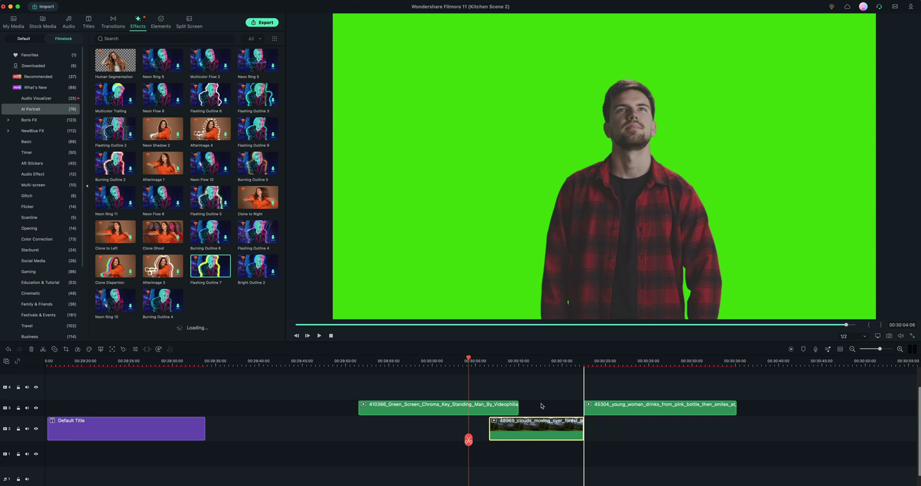
pyautogui.click(534, 365)
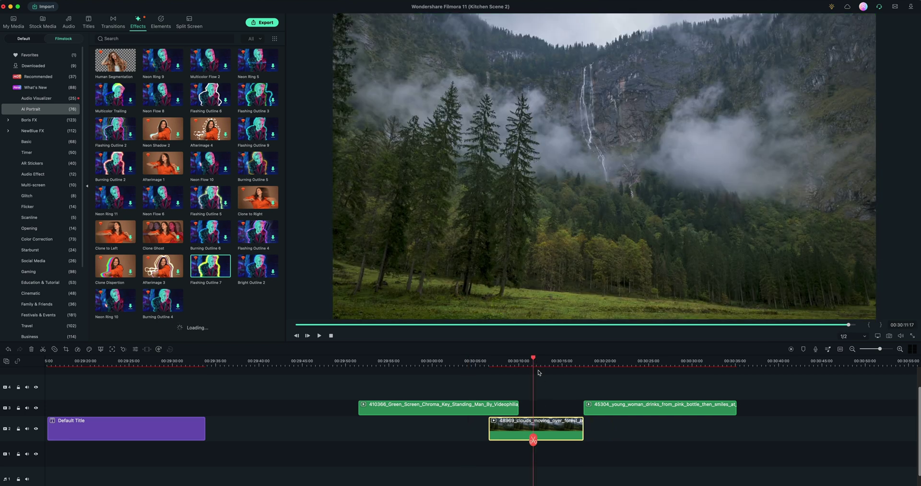
pyautogui.moveTo(545, 431); pyautogui.dragTo(453, 427)
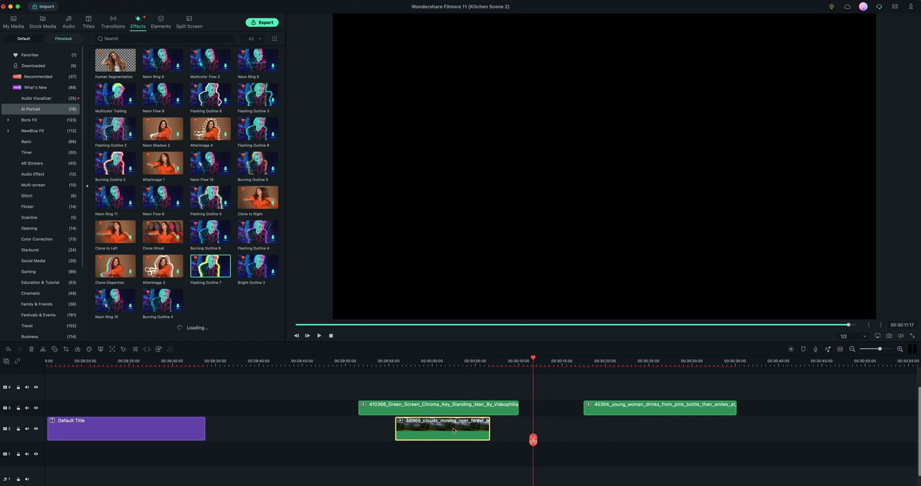
pyautogui.click(440, 364)
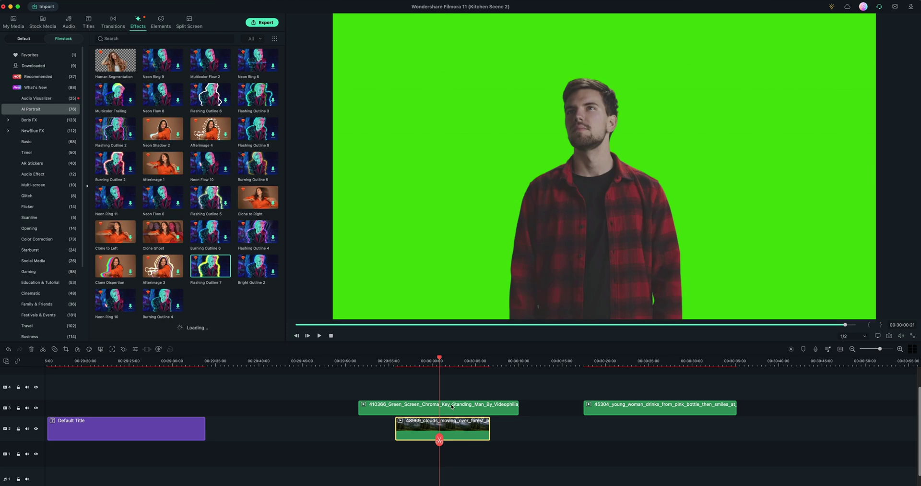
pyautogui.click(451, 407)
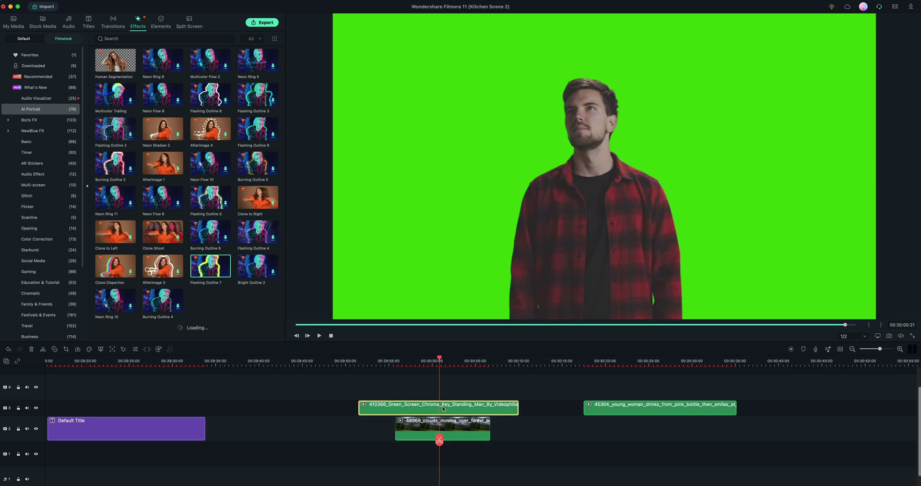
# Switch on Chroma Key (Green Screen) for the man's clip.
pyautogui.doubleClick(443, 409)
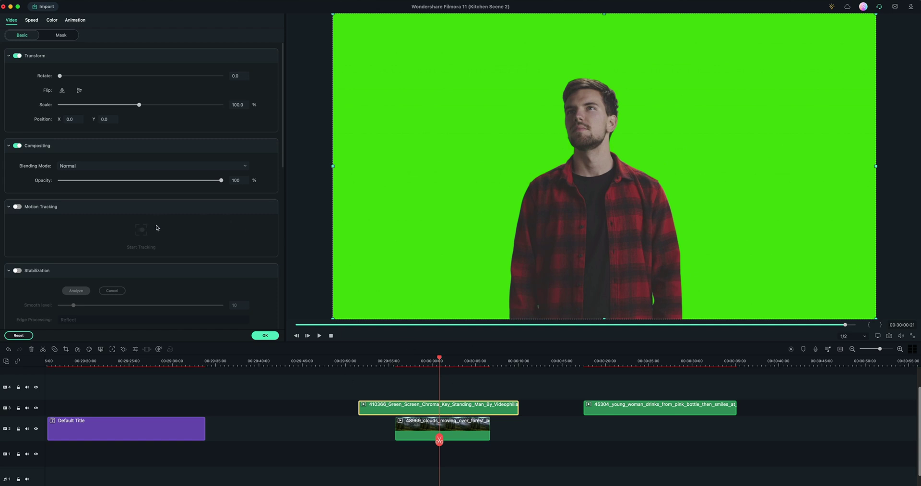
pyautogui.scroll(-5, 156, 228)
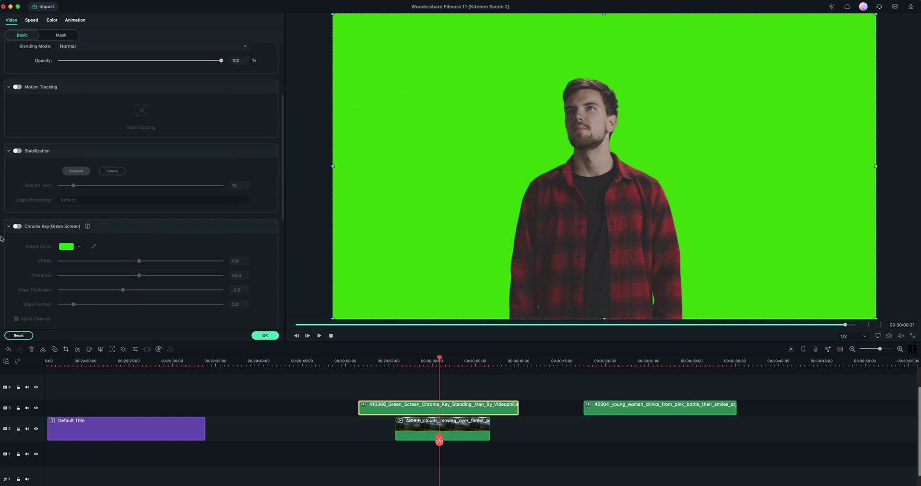
pyautogui.scroll(-4, 1, 239)
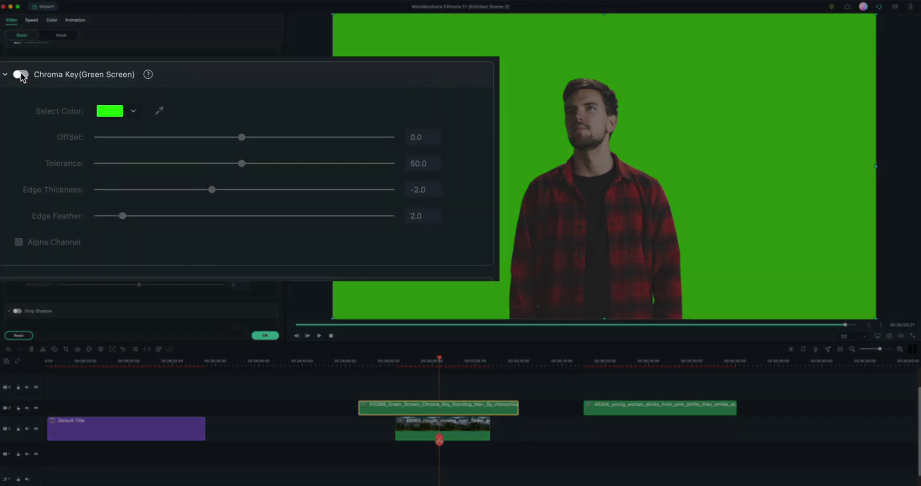
pyautogui.click(18, 117)
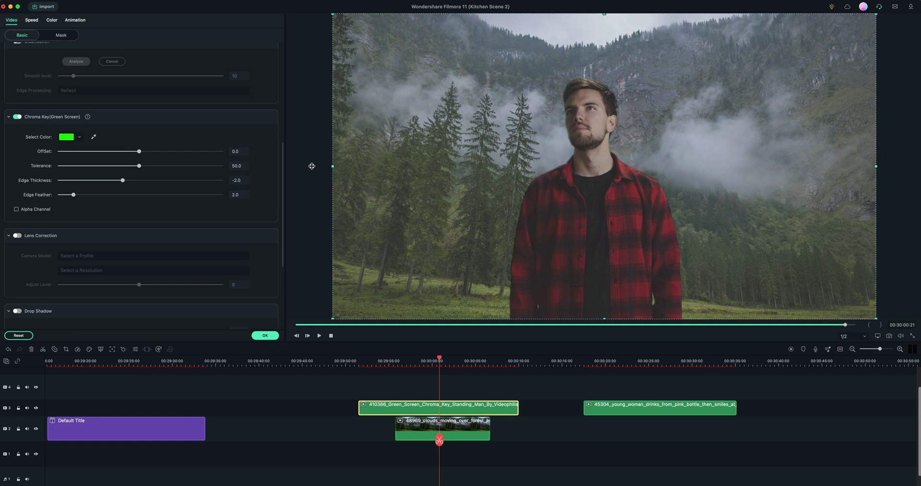
# Sample the green backdrop as the key colour, with OffSet 20 and Tolerance 25.
pyautogui.click(92, 137)
pyautogui.click(425, 162)
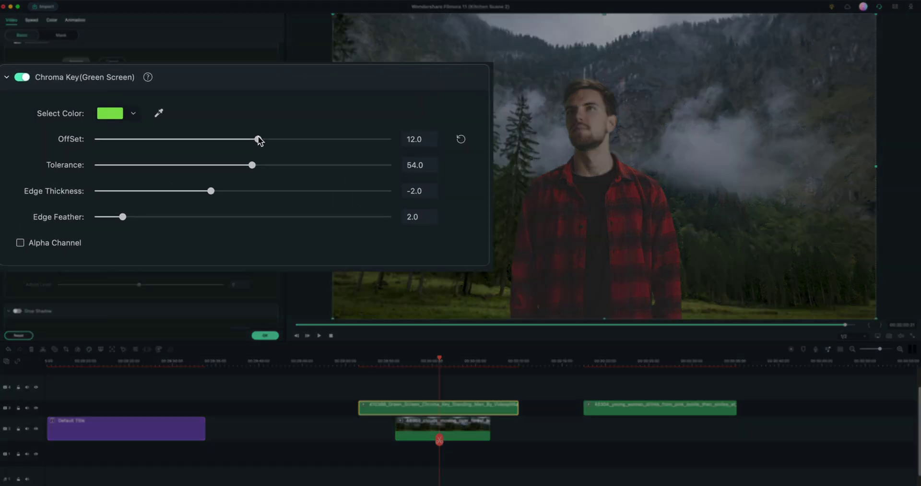
pyautogui.moveTo(259, 140)
pyautogui.mouseDown()
pyautogui.moveTo(189, 141)
pyautogui.moveTo(314, 141)
pyautogui.moveTo(187, 143)
pyautogui.moveTo(301, 143)
pyautogui.moveTo(271, 143)
pyautogui.mouseUp()
pyautogui.moveTo(252, 165); pyautogui.dragTo(191, 157)
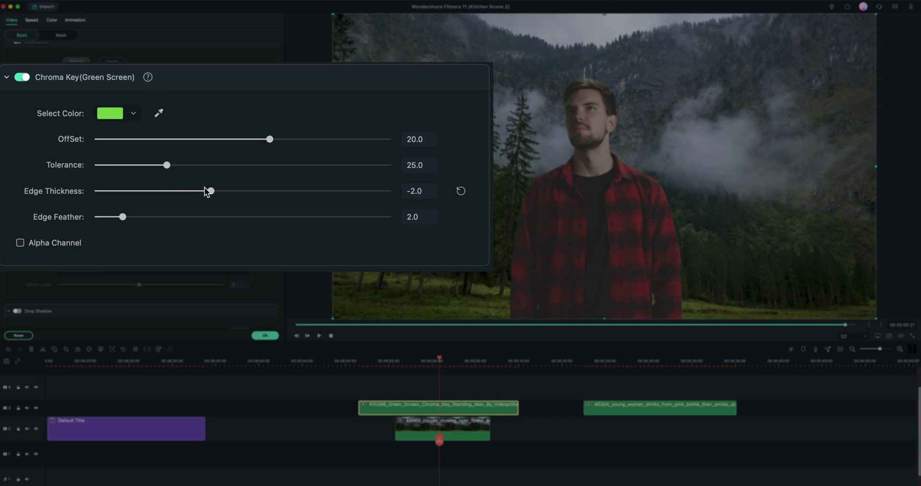
# Set the chroma key Edge Thickness to -4.6 and Edge Feather to 2.3.
pyautogui.moveTo(191, 188); pyautogui.dragTo(177, 175)
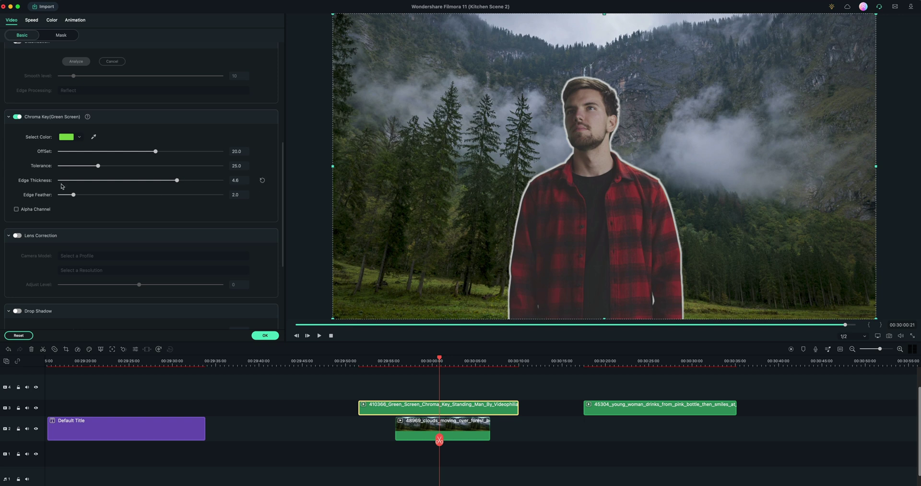
pyautogui.moveTo(178, 181); pyautogui.dragTo(123, 182)
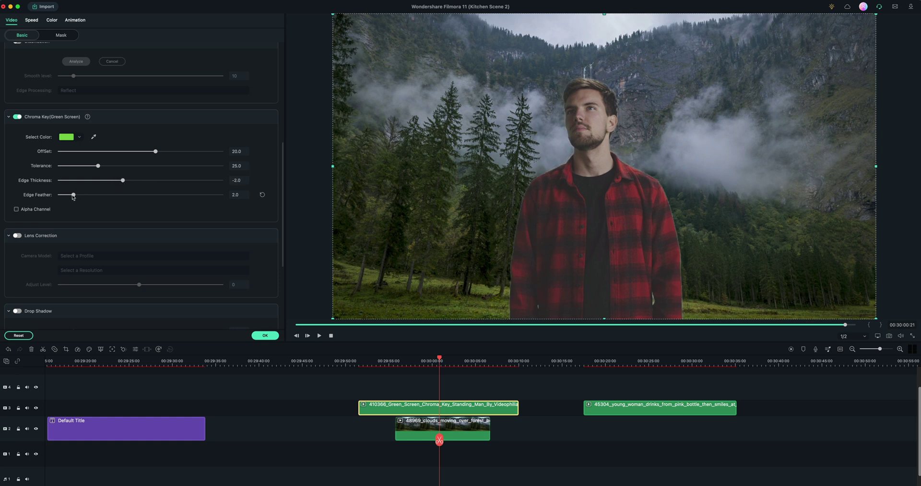
pyautogui.moveTo(73, 194)
pyautogui.mouseDown()
pyautogui.moveTo(113, 196)
pyautogui.moveTo(125, 180)
pyautogui.moveTo(152, 181)
pyautogui.moveTo(97, 180)
pyautogui.moveTo(76, 194)
pyautogui.mouseUp()
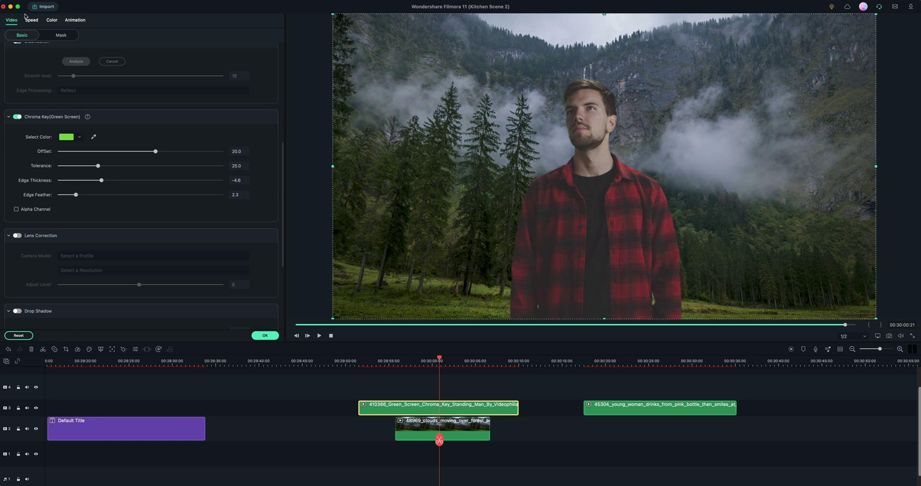
# Raise the man clip's contrast to 81 and saturation to 3, then preview the colour change.
pyautogui.click(54, 21)
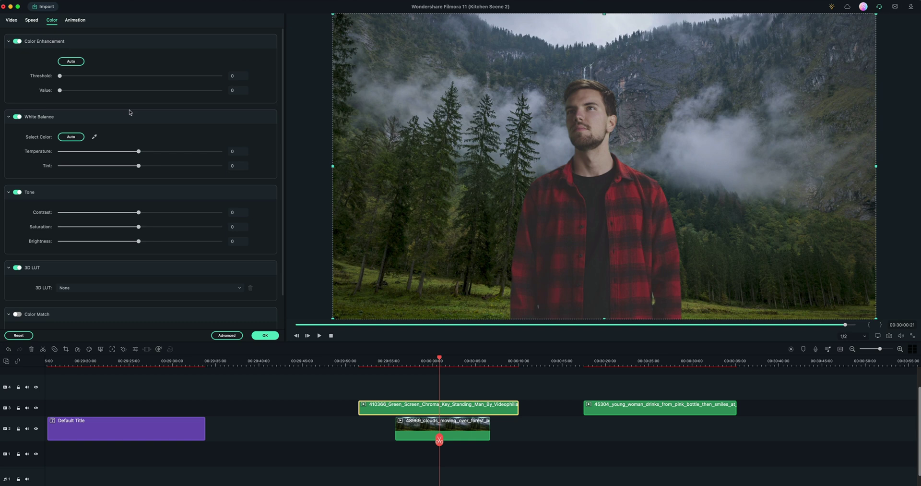
pyautogui.moveTo(140, 214); pyautogui.dragTo(203, 216)
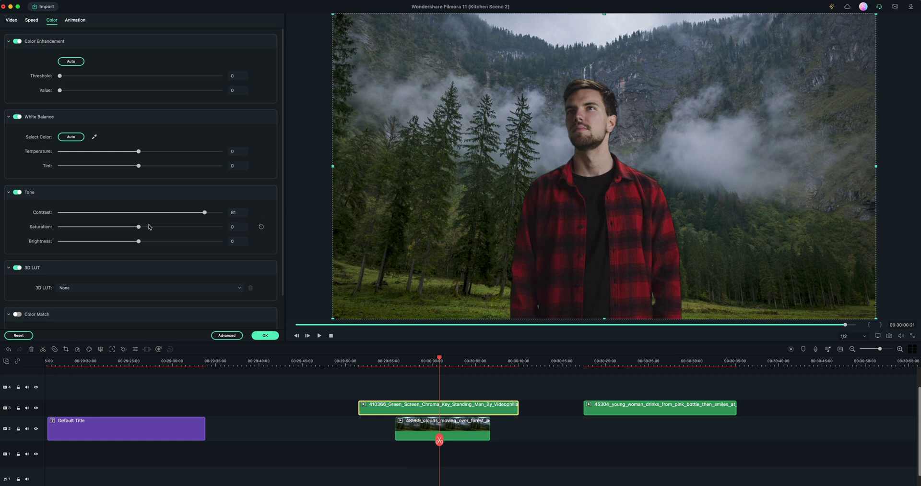
pyautogui.moveTo(139, 227); pyautogui.dragTo(142, 227)
pyautogui.click(411, 361)
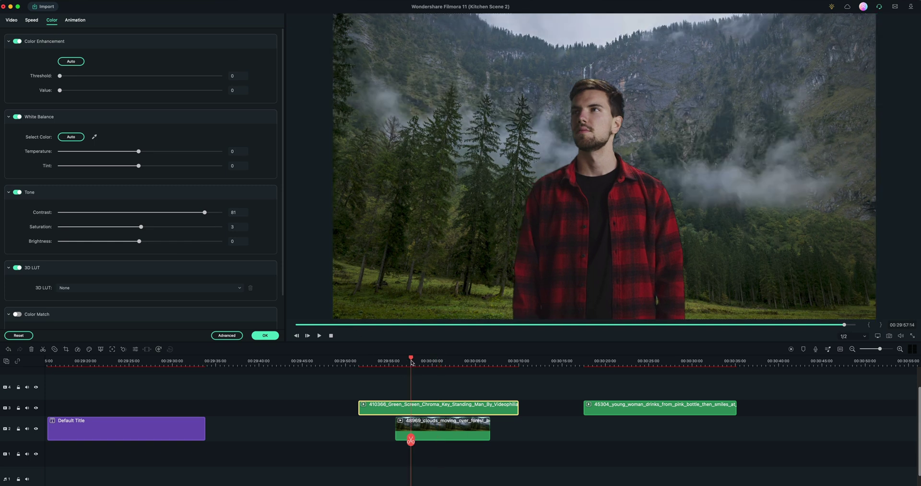
pyautogui.press('space')
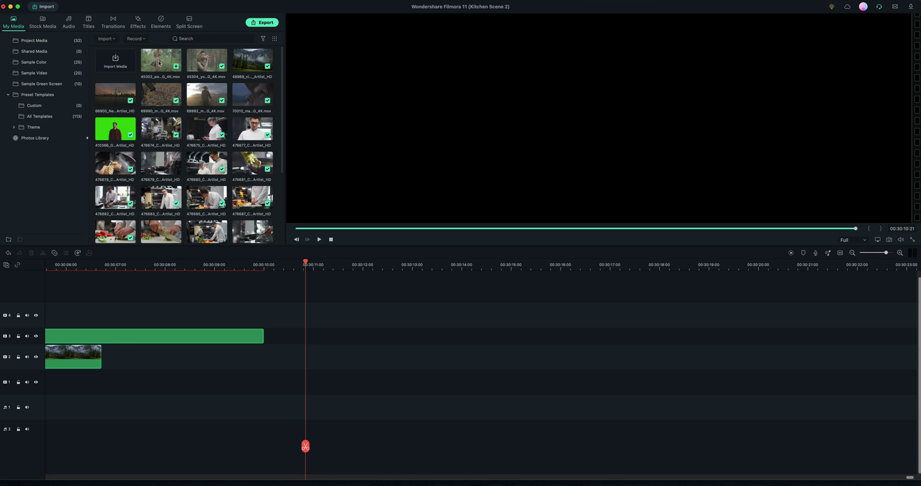
# Place clip 45302 on track 2, split it at the playhead, delete the extra part, and scrub through it.
pyautogui.moveTo(160, 63); pyautogui.dragTo(302, 352)
pyautogui.moveTo(304, 262); pyautogui.dragTo(487, 262)
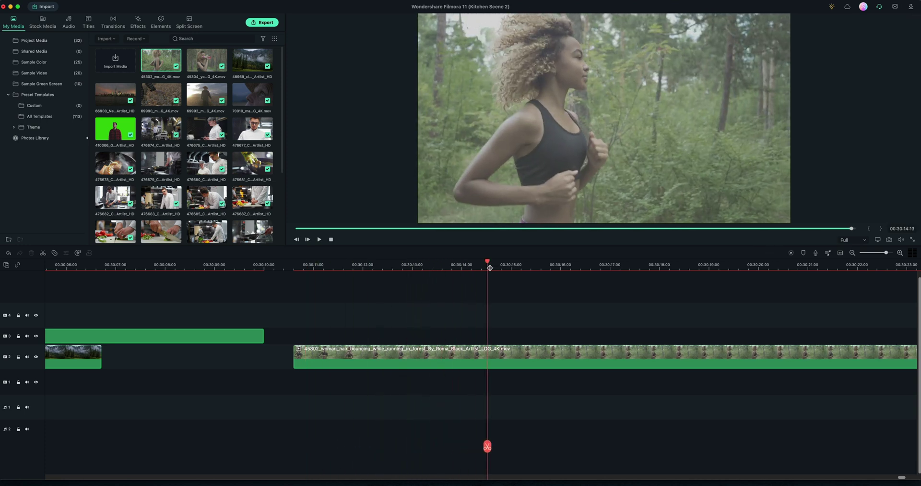
pyautogui.click(493, 356)
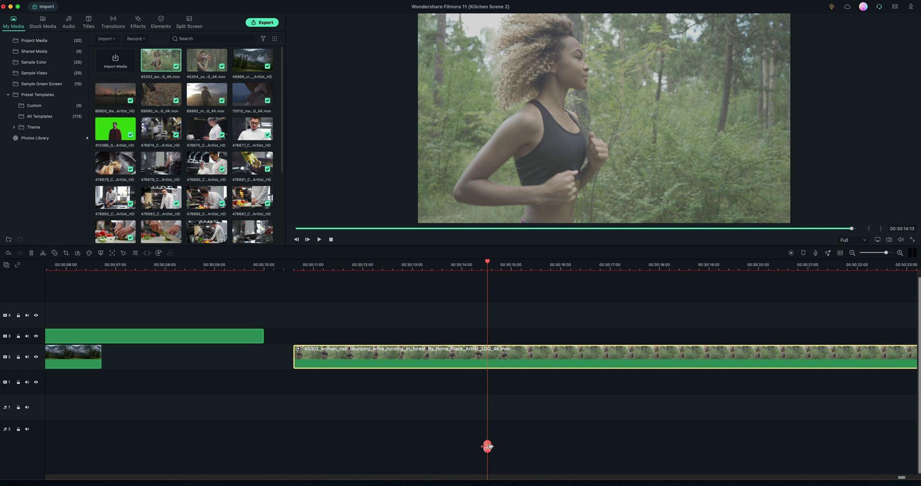
pyautogui.click(487, 446)
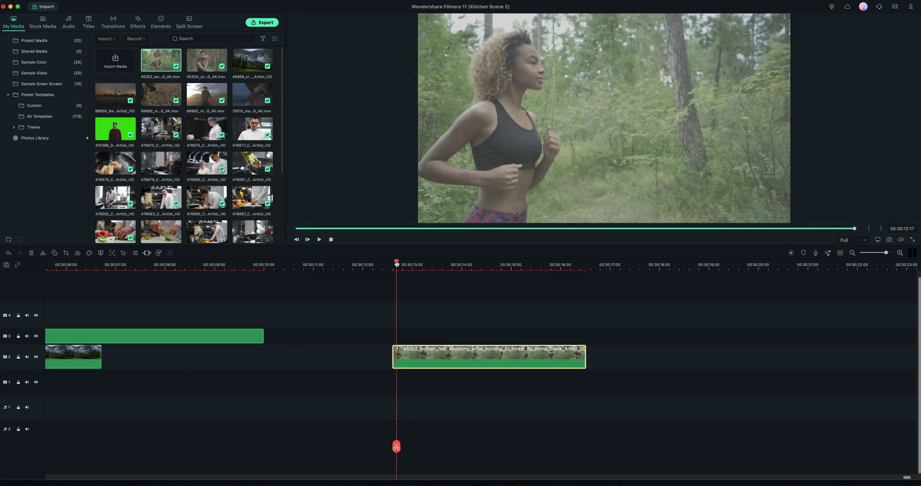
pyautogui.moveTo(397, 264); pyautogui.dragTo(489, 281)
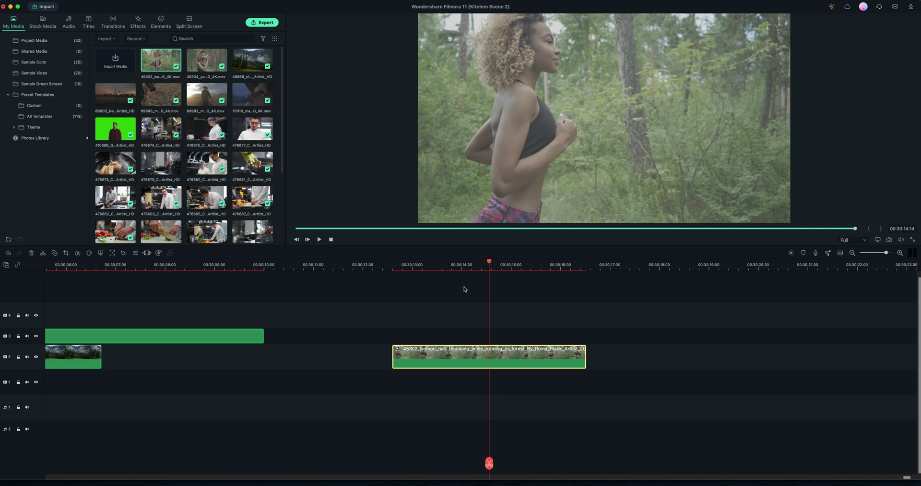
pyautogui.moveTo(489, 262); pyautogui.dragTo(462, 267)
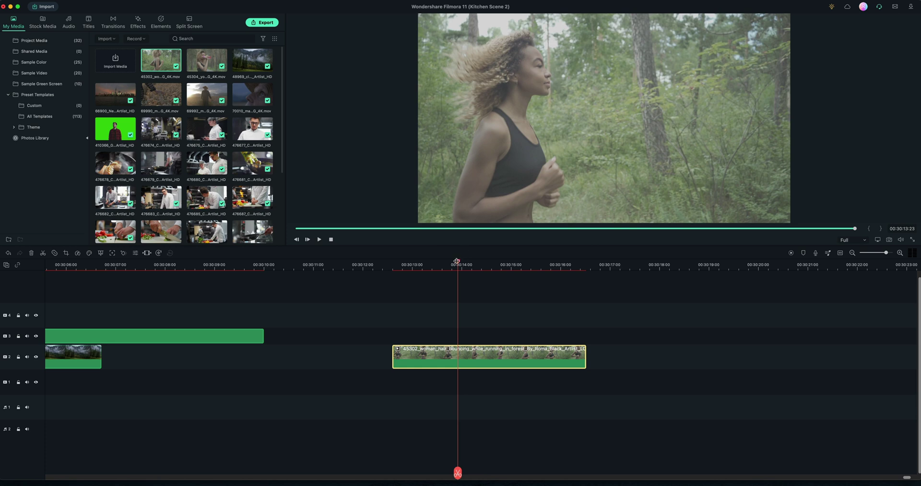
pyautogui.moveTo(457, 261); pyautogui.dragTo(392, 263)
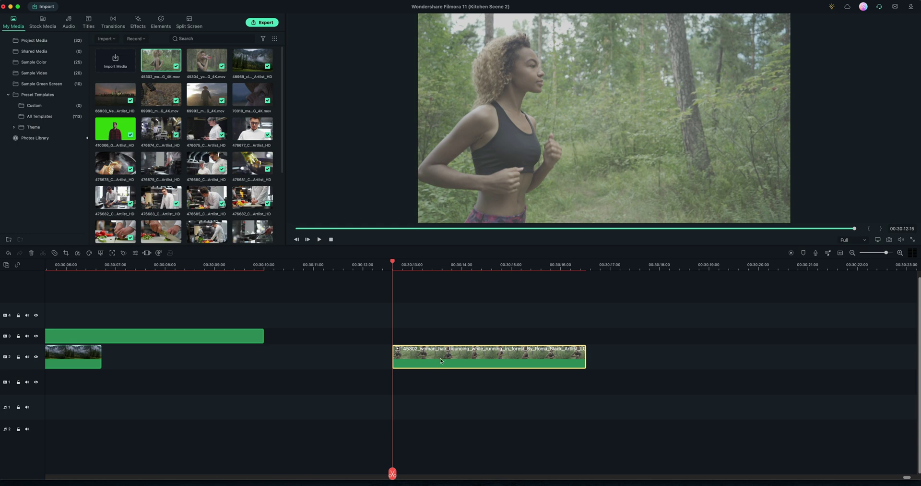
# Enable Motion Tracking on the running clip and fit the tracking box over her face.
pyautogui.click(112, 253)
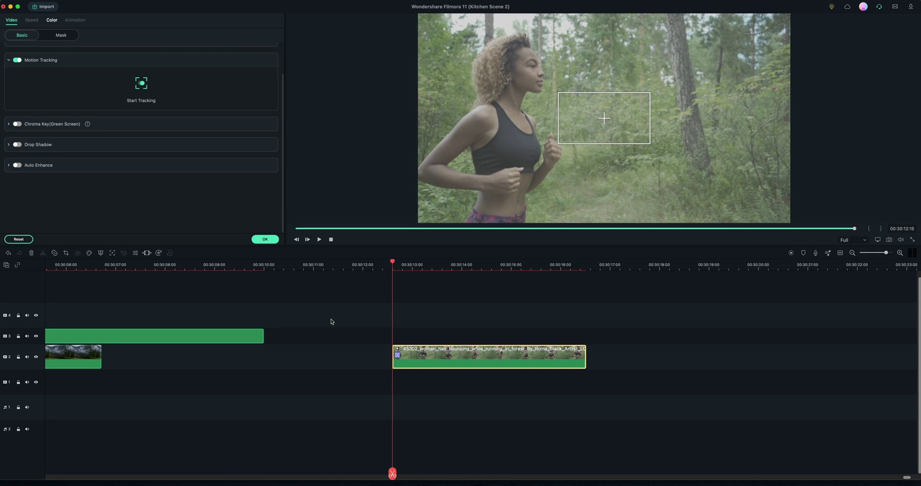
pyautogui.click(418, 265)
pyautogui.click(587, 112)
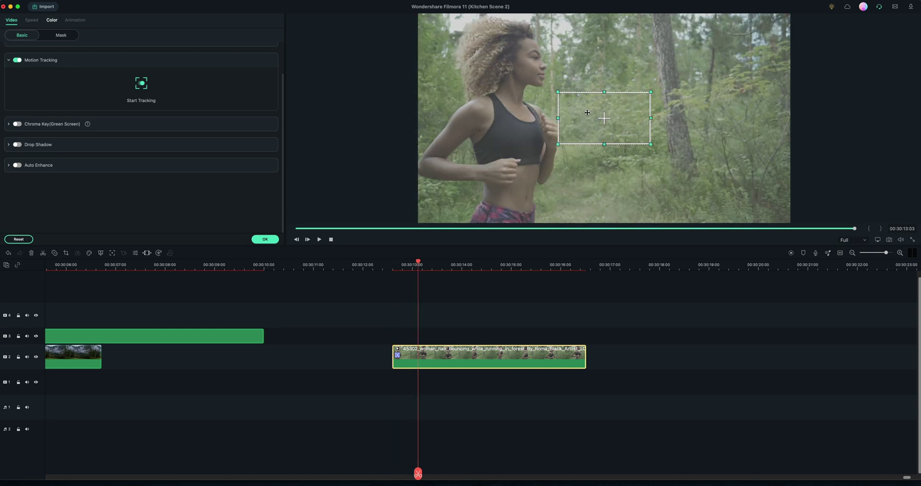
pyautogui.moveTo(582, 126); pyautogui.dragTo(528, 78)
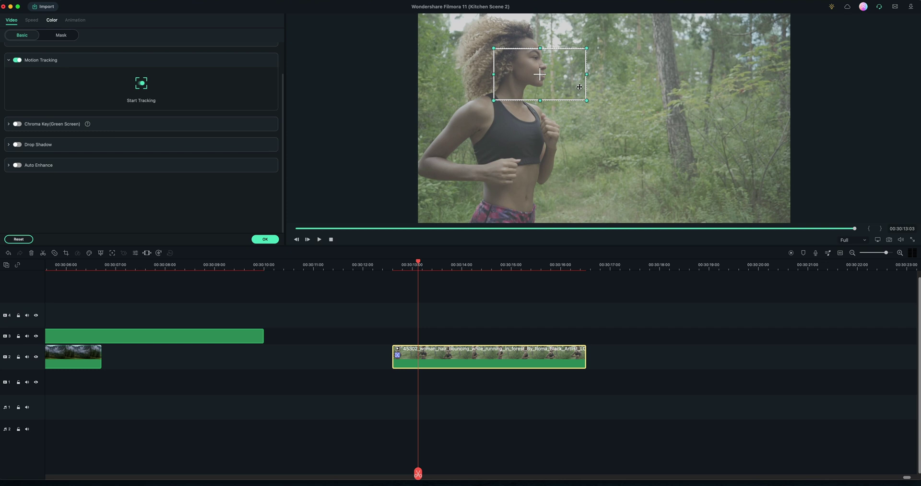
pyautogui.moveTo(585, 99); pyautogui.dragTo(575, 93)
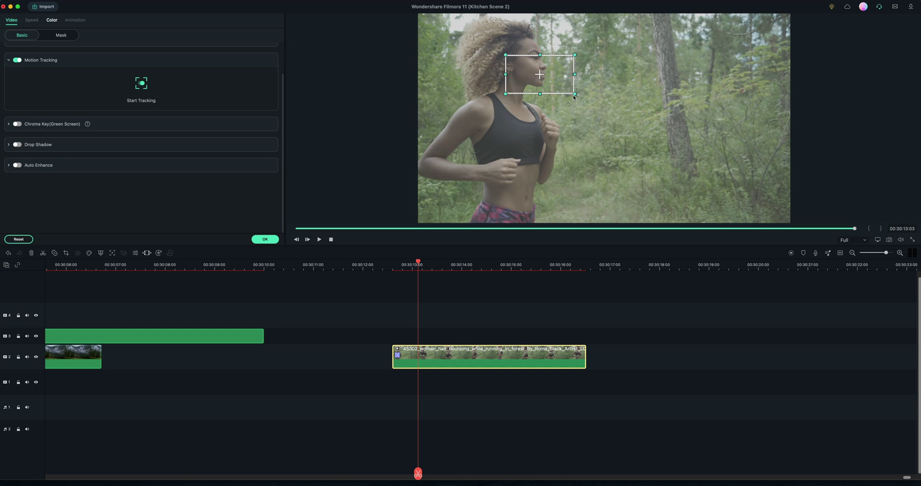
pyautogui.moveTo(575, 93); pyautogui.dragTo(582, 98)
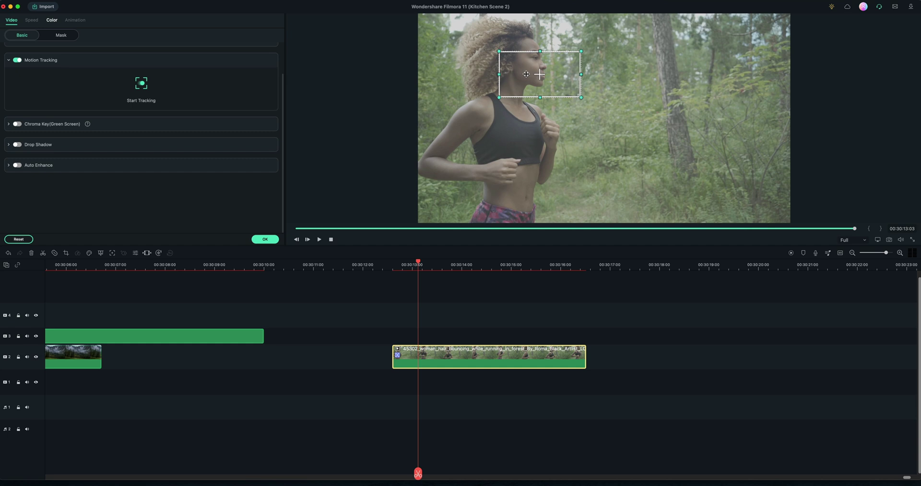
pyautogui.moveTo(540, 73); pyautogui.dragTo(540, 67)
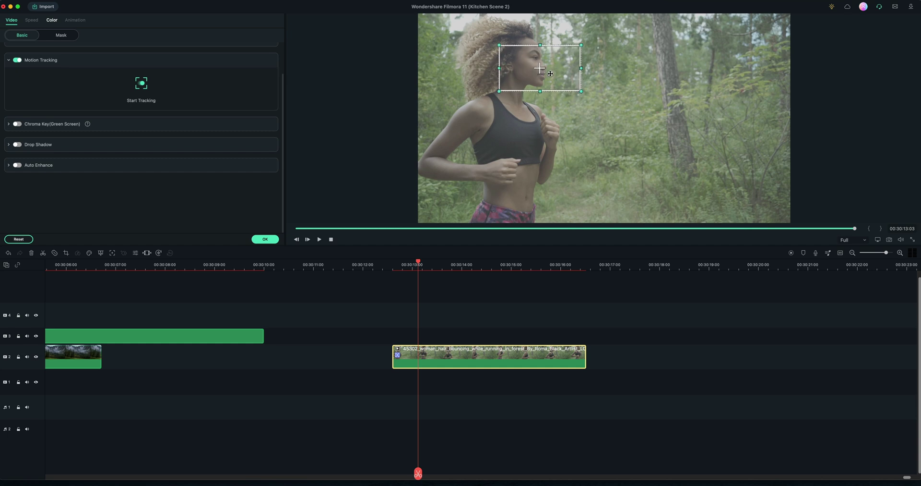
pyautogui.moveTo(418, 261); pyautogui.dragTo(392, 261)
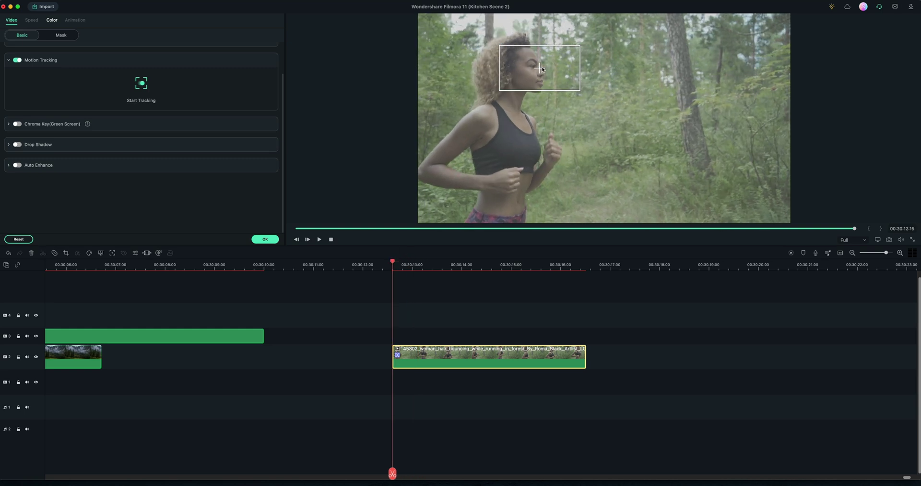
pyautogui.moveTo(540, 68); pyautogui.dragTo(540, 76)
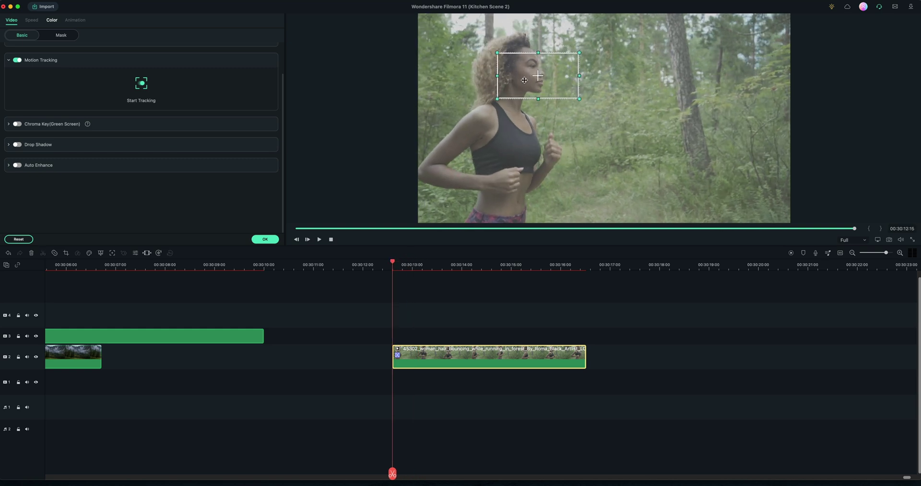
# Run the face tracking through the clip and play it back to check.
pyautogui.click(142, 85)
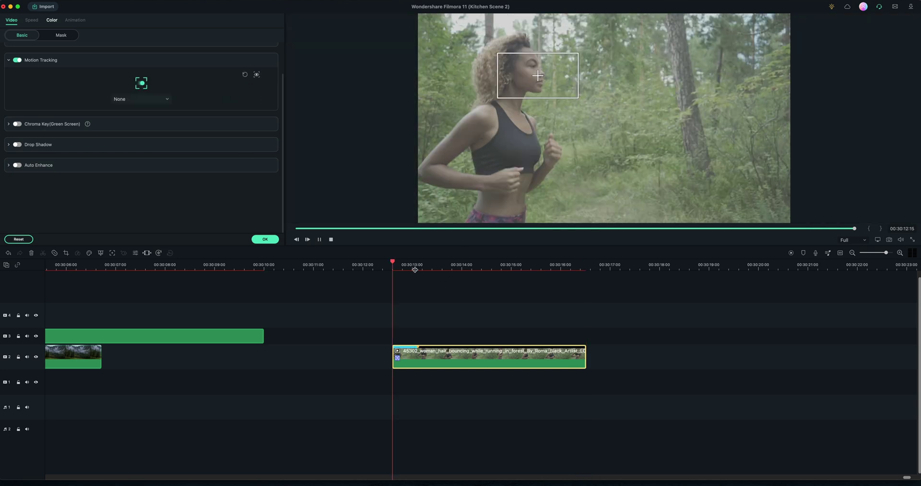
pyautogui.press('space')
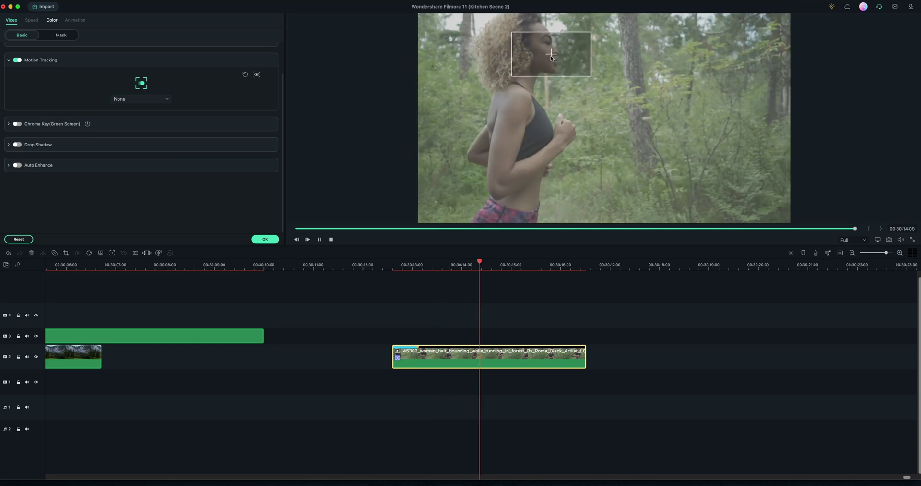
pyautogui.press('space')
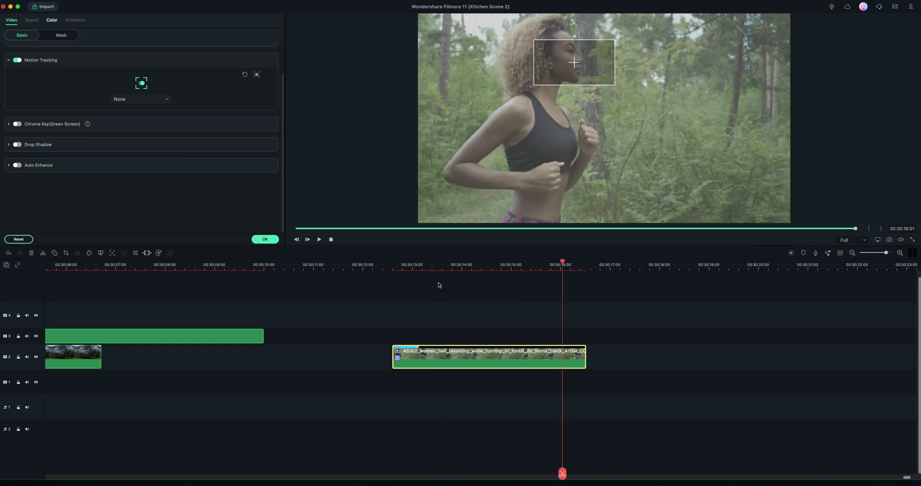
pyautogui.click(454, 263)
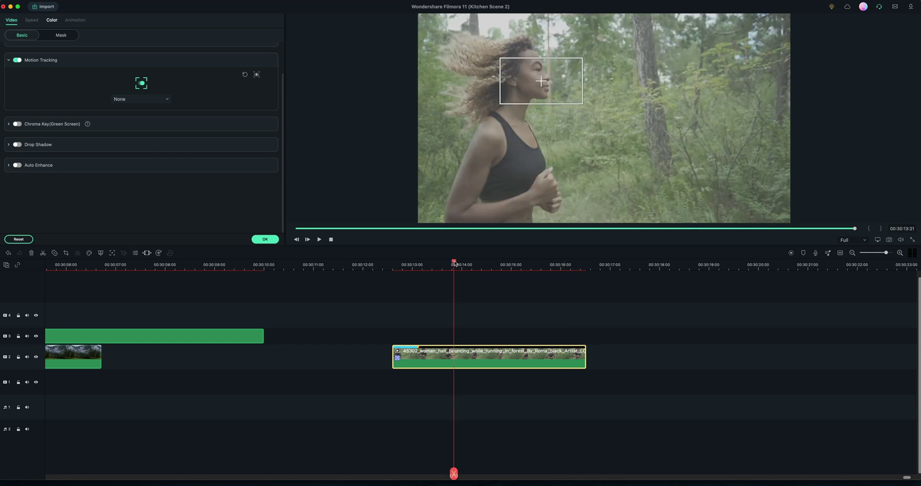
# Add the Default Title above the running clip, trimmed to end with the video.
pyautogui.click(444, 299)
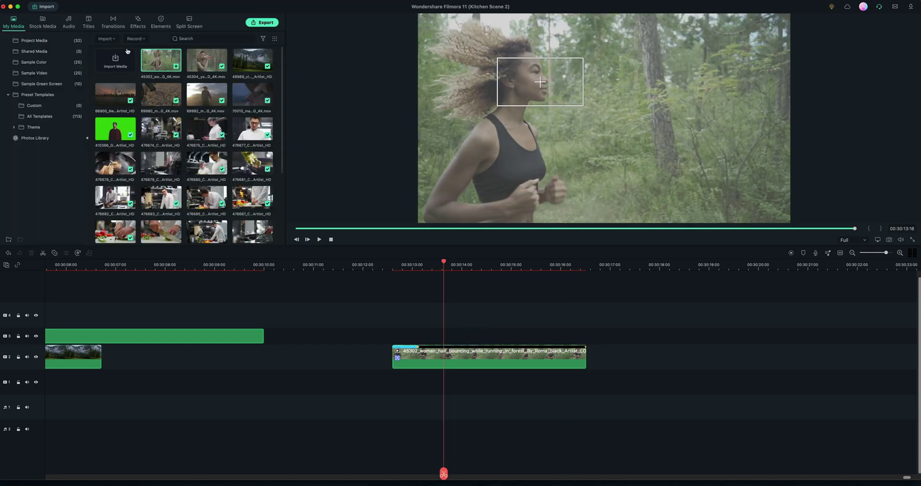
pyautogui.click(87, 24)
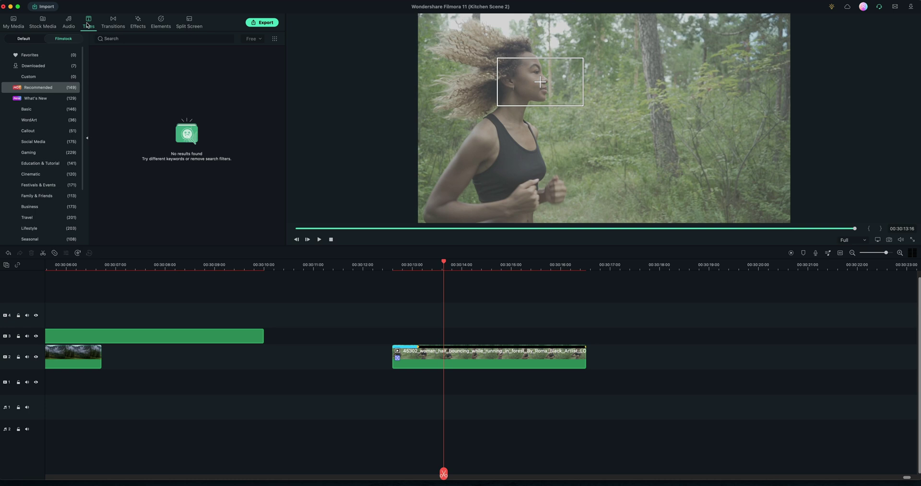
pyautogui.click(36, 66)
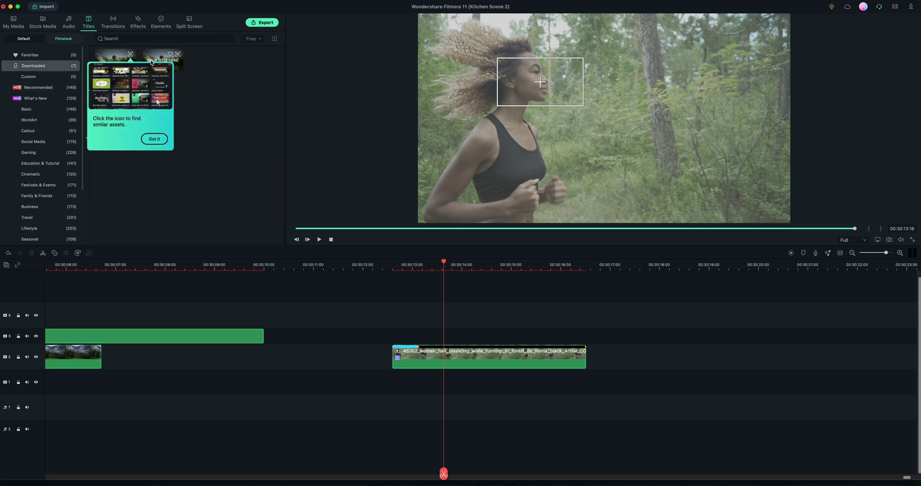
pyautogui.moveTo(161, 60); pyautogui.dragTo(394, 330)
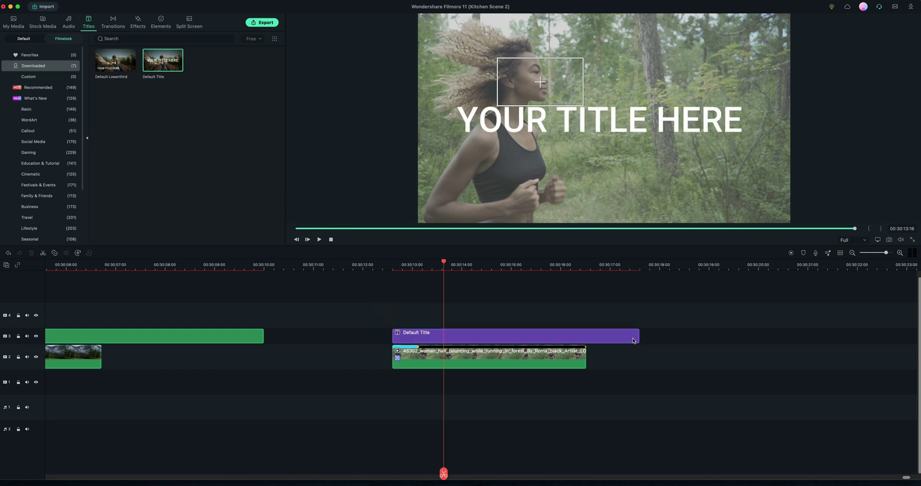
pyautogui.moveTo(637, 338); pyautogui.dragTo(586, 334)
# Preview the running clip with the 'Running is fun!' title overlay from about 00:30:13.
pyautogui.doubleClick(462, 335)
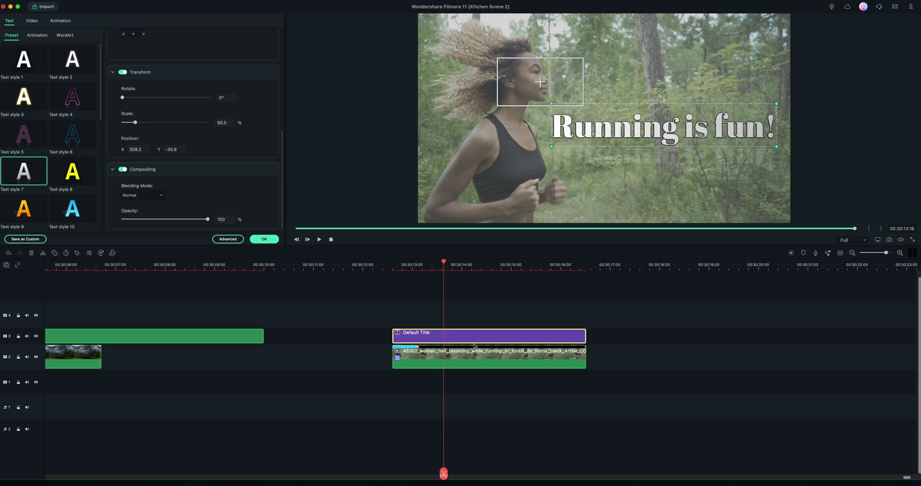
pyautogui.click(470, 314)
pyautogui.click(409, 265)
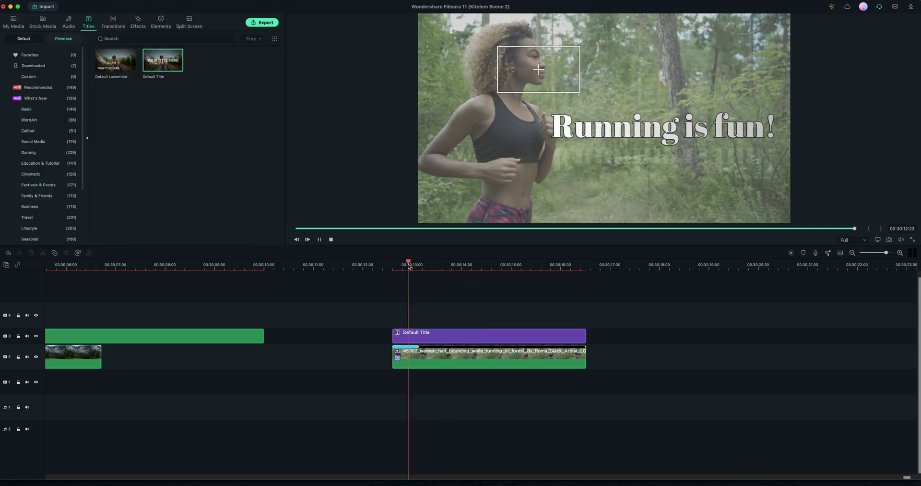
pyautogui.press('space')
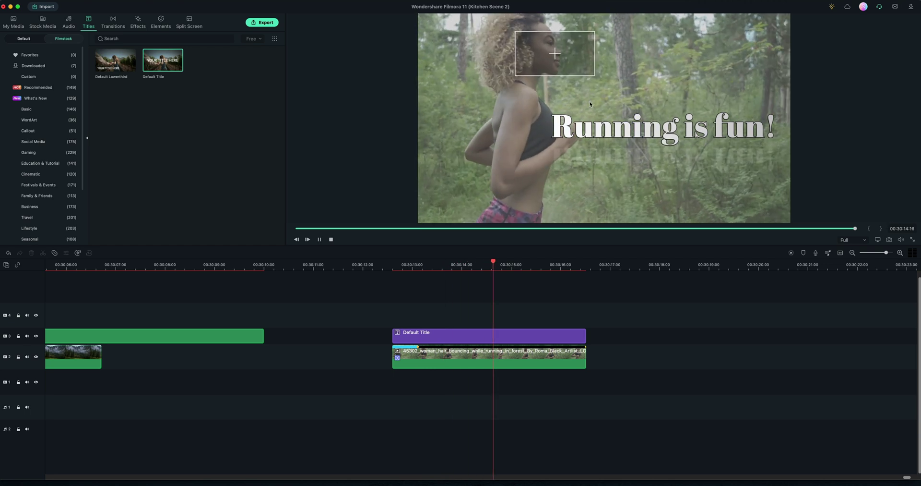
pyautogui.press('space')
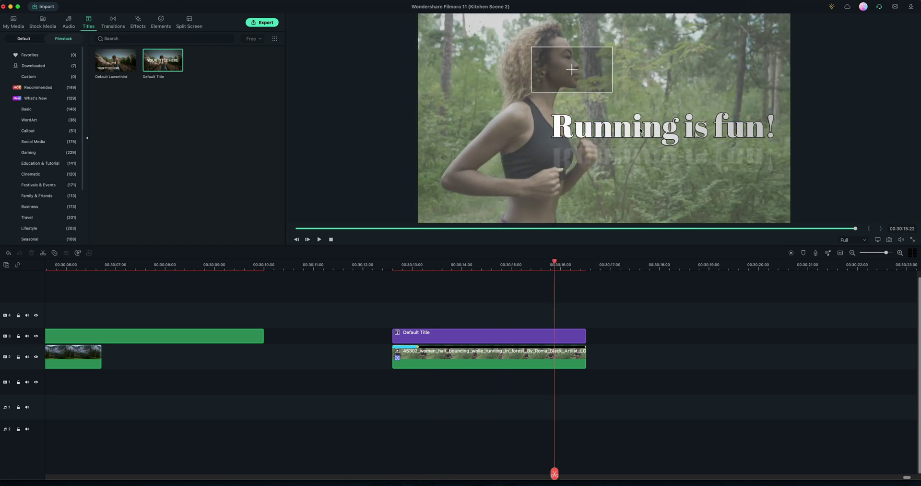
# Shrink the title text from 73 to 53 and nudge it slightly up and left.
pyautogui.doubleClick(502, 332)
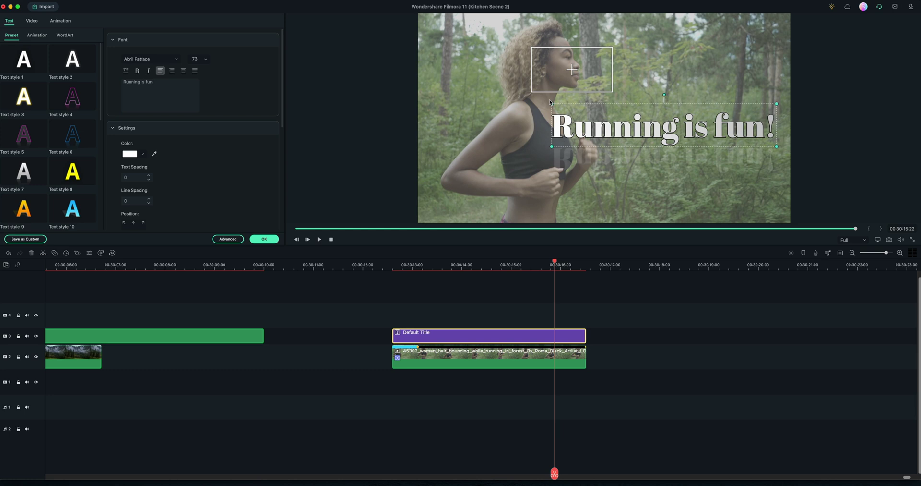
pyautogui.moveTo(551, 101); pyautogui.dragTo(614, 116)
pyautogui.moveTo(654, 141); pyautogui.dragTo(647, 133)
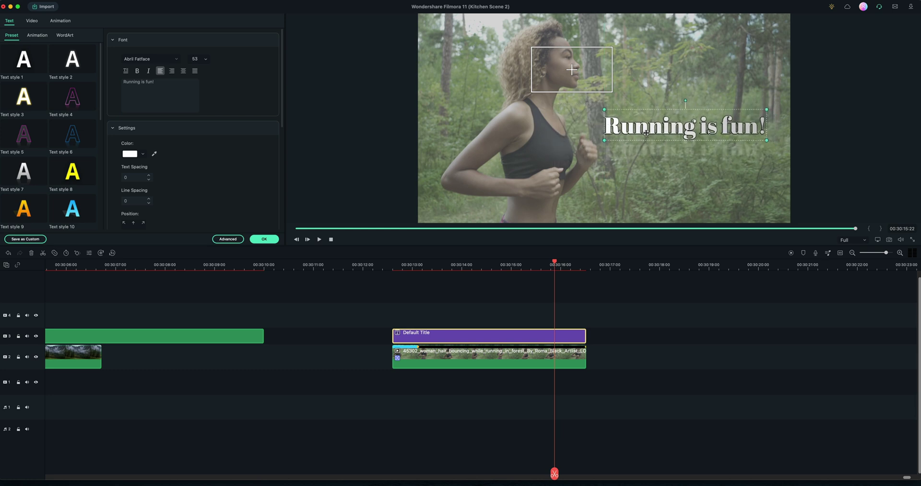
# Link the running clip's motion tracking to Default Title and play from 00:30:13:05 to check.
pyautogui.doubleClick(500, 357)
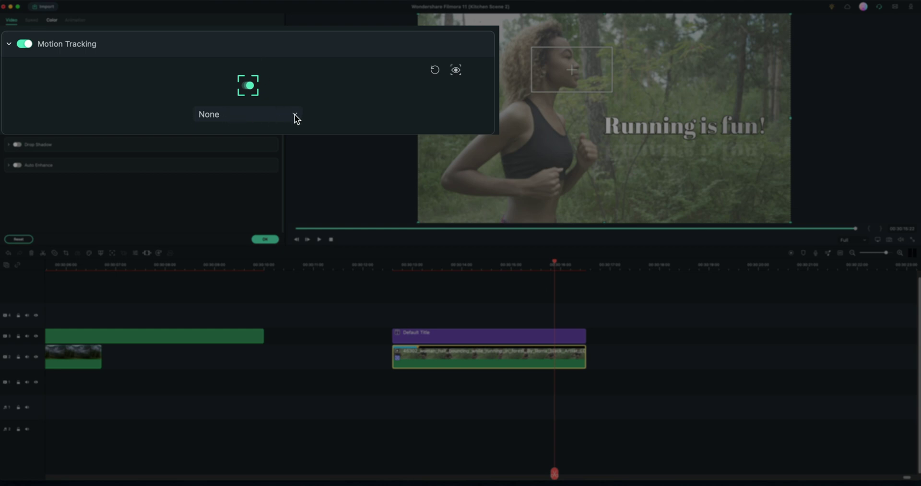
pyautogui.click(167, 101)
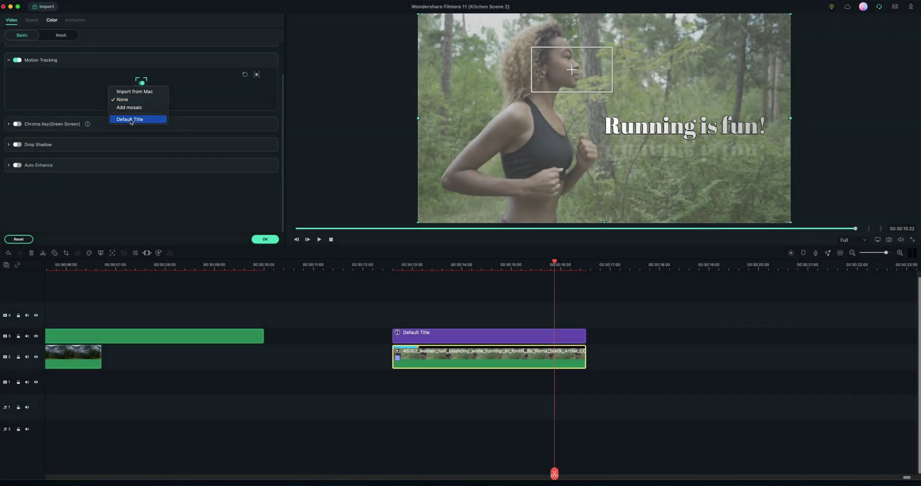
pyautogui.click(129, 117)
pyautogui.click(138, 120)
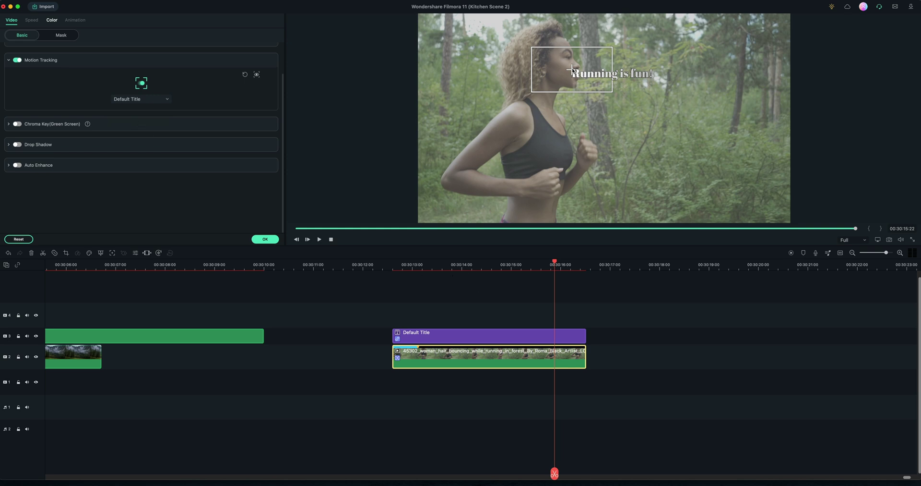
pyautogui.click(423, 264)
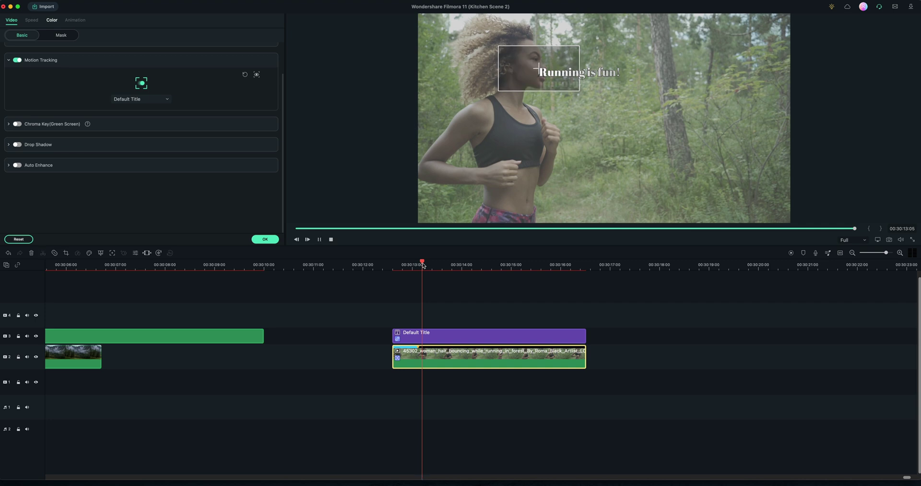
pyautogui.press('space')
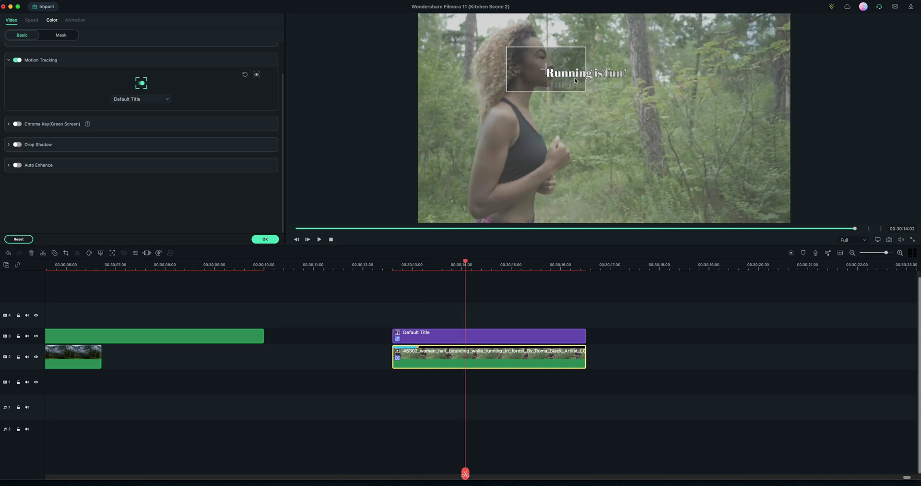
# Move the title, at size 96, down-right beside her face and preview the placement.
pyautogui.click(446, 336)
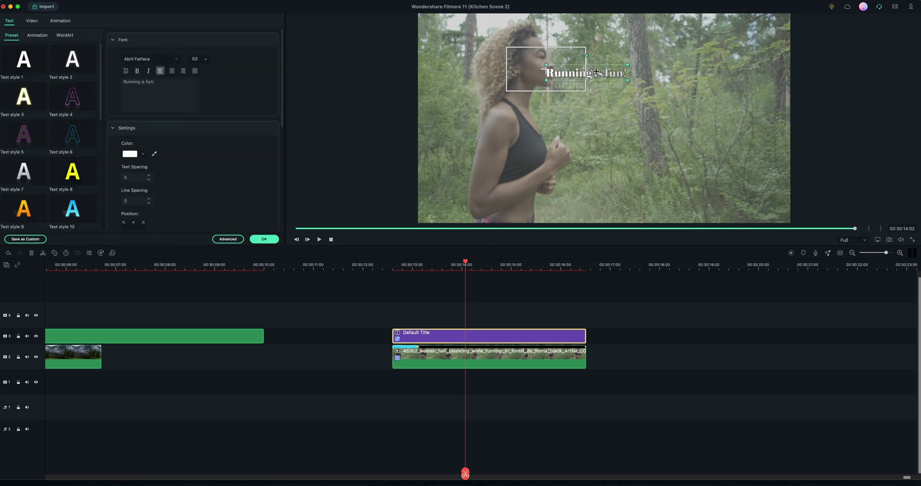
pyautogui.moveTo(595, 73); pyautogui.dragTo(680, 125)
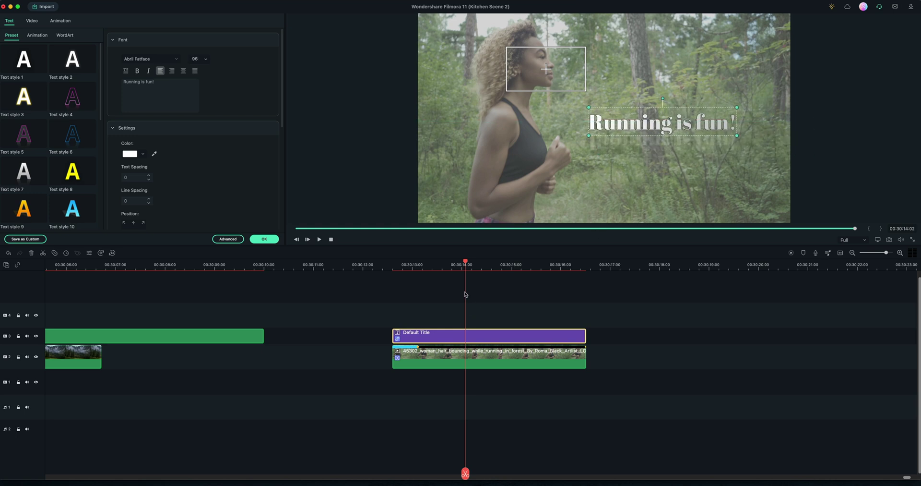
pyautogui.click(401, 264)
pyautogui.press('space')
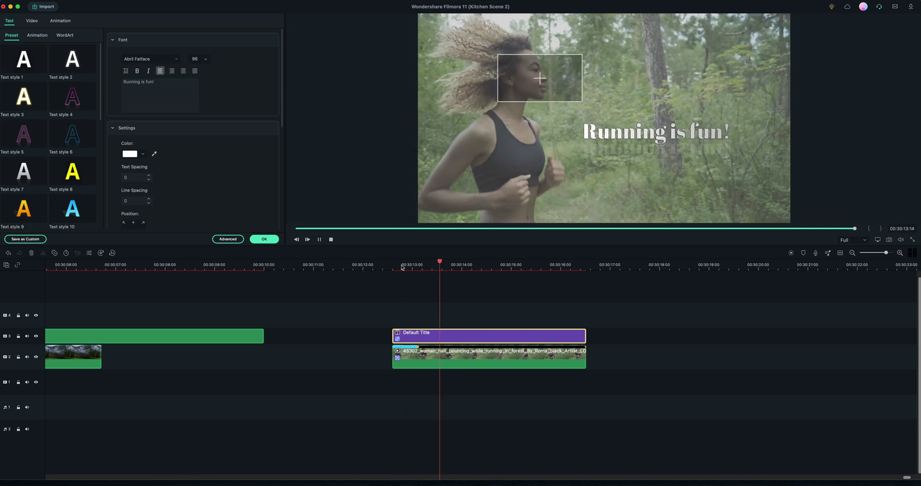
pyautogui.press('space')
# Hide the tracking box in the preview and play from about 00:30:12:20 to review.
pyautogui.click(442, 357)
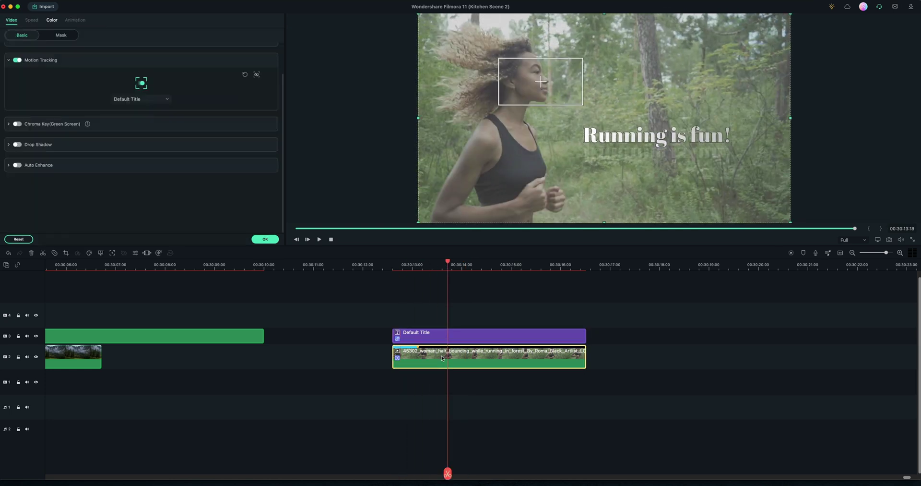
pyautogui.click(257, 75)
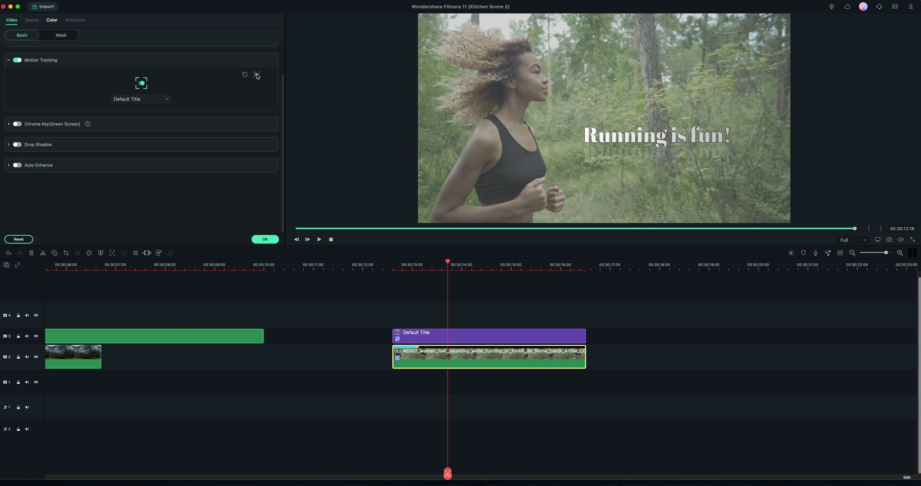
pyautogui.click(406, 265)
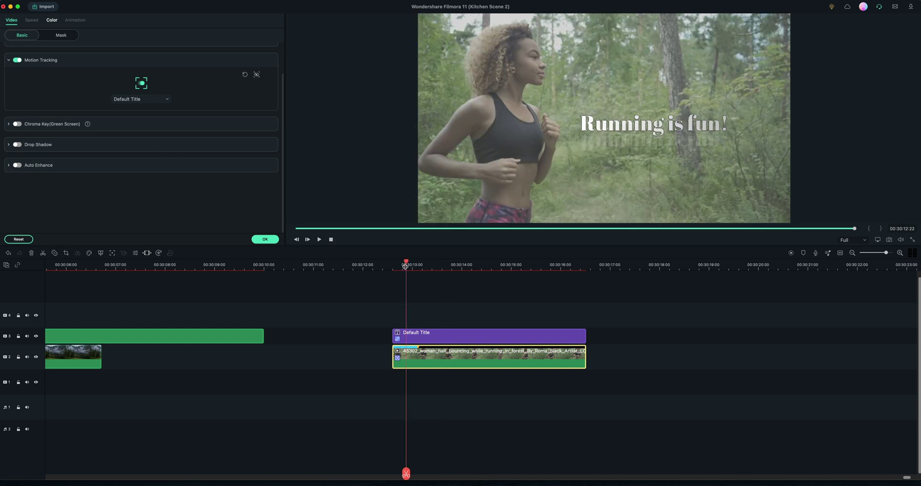
pyautogui.press('space')
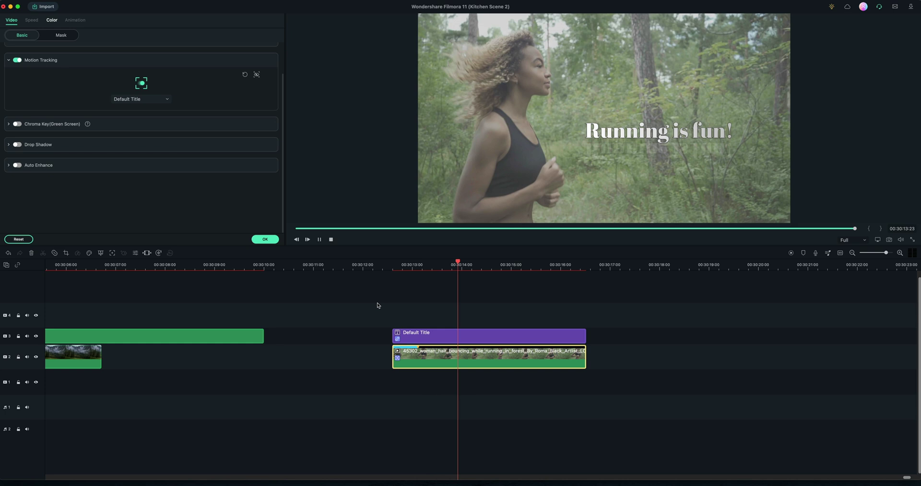
pyautogui.press('space')
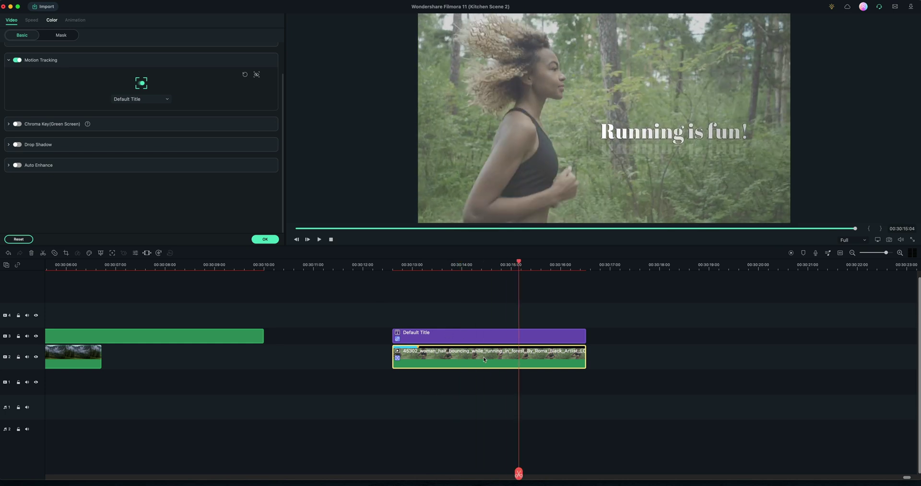
# Set the running clip's Contrast to 84, Saturation 71 and Brightness -27, then preview.
pyautogui.click(483, 356)
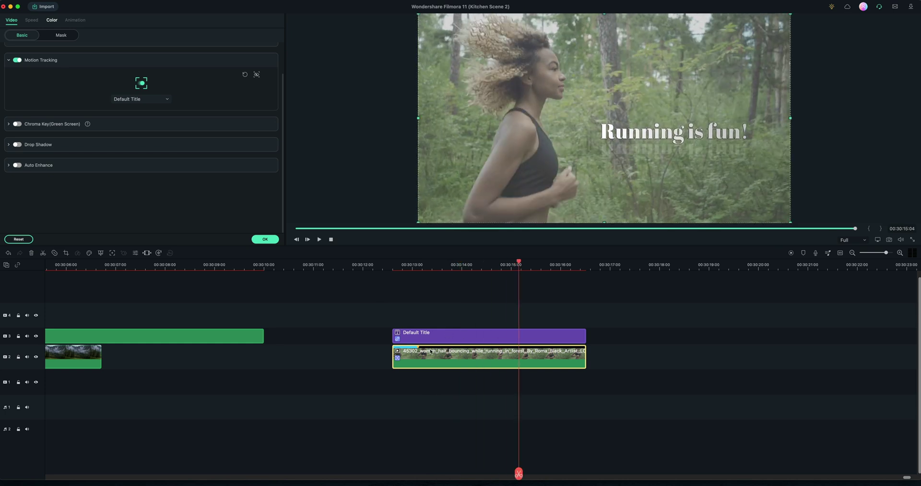
pyautogui.click(52, 20)
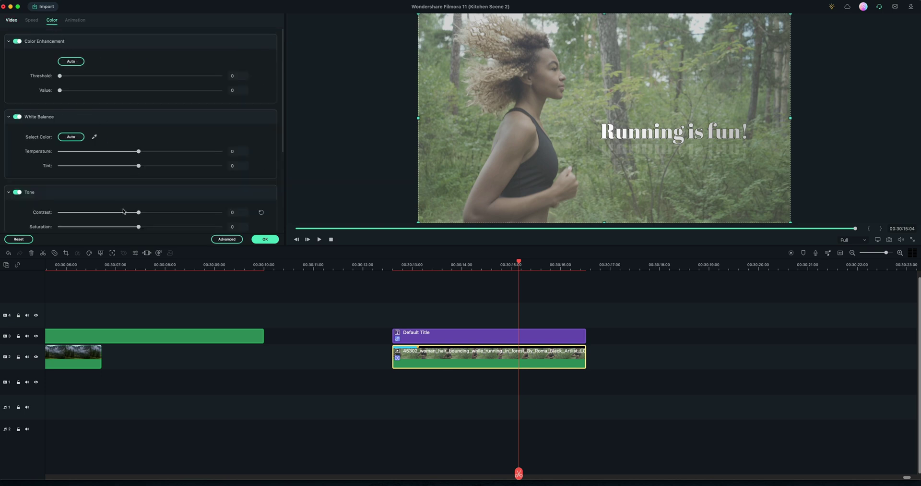
pyautogui.moveTo(139, 213); pyautogui.dragTo(208, 212)
pyautogui.scroll(-3, 188, 204)
pyautogui.moveTo(139, 197); pyautogui.dragTo(196, 197)
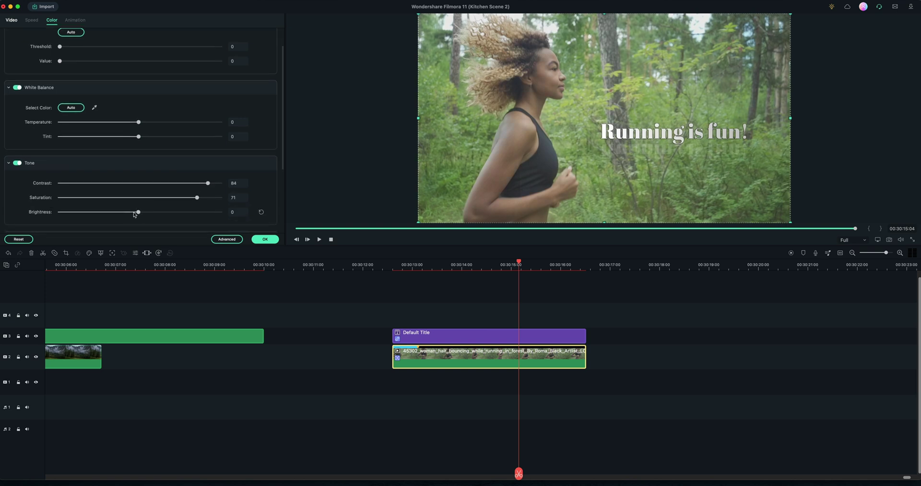
pyautogui.moveTo(139, 212); pyautogui.dragTo(117, 212)
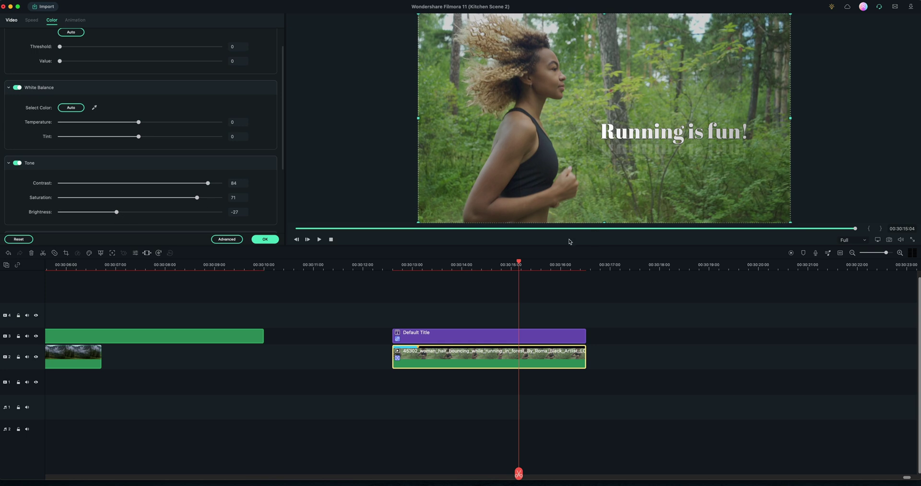
pyautogui.click(404, 267)
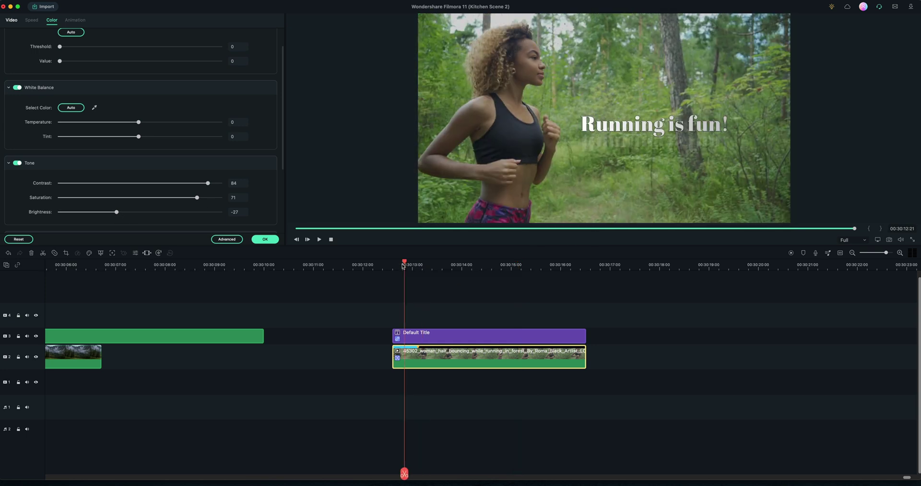
pyautogui.press('space')
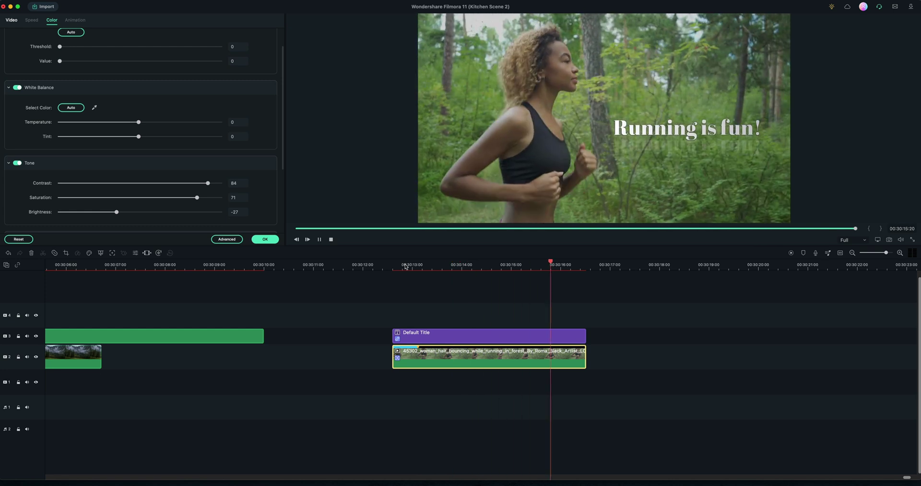
# Stop playback and confirm Default Title is still ticked in the clip's Motion Tracking list.
pyautogui.press('space')
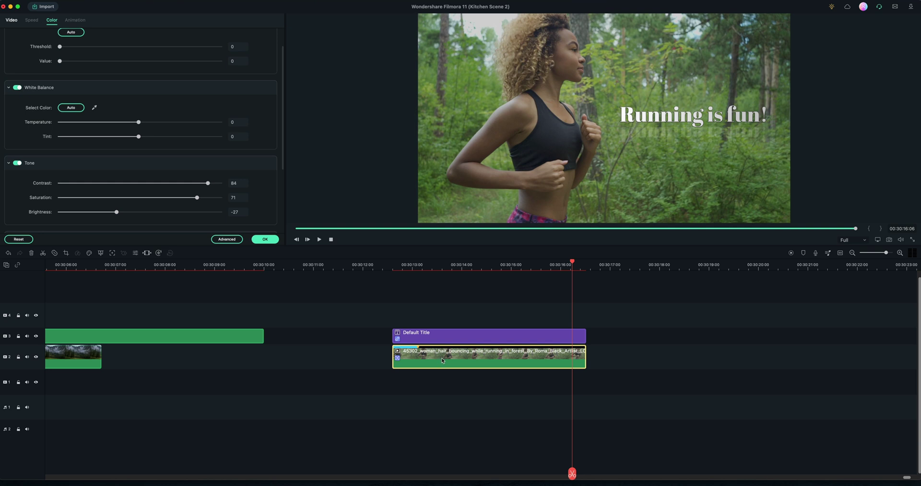
pyautogui.click(11, 20)
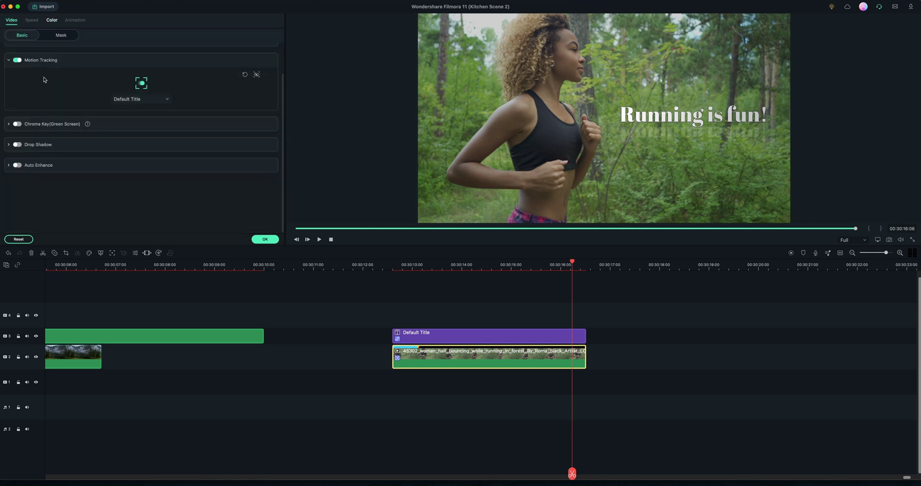
pyautogui.click(143, 99)
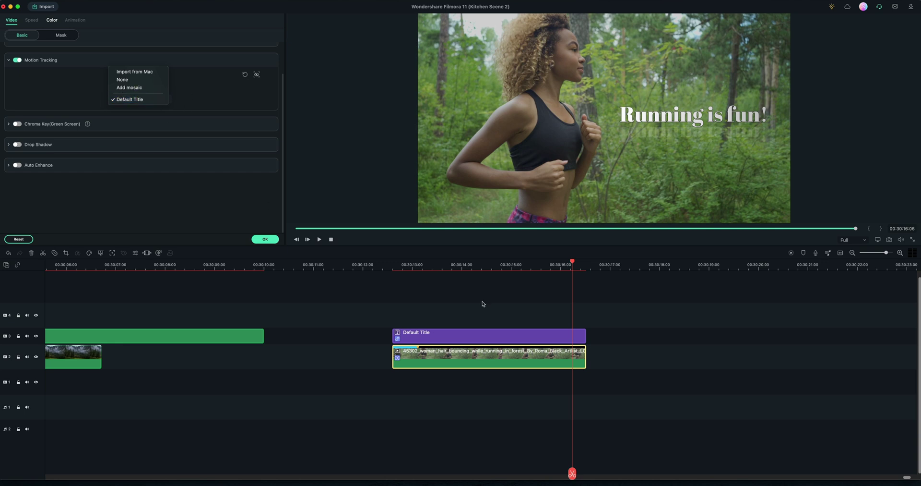
pyautogui.click(196, 102)
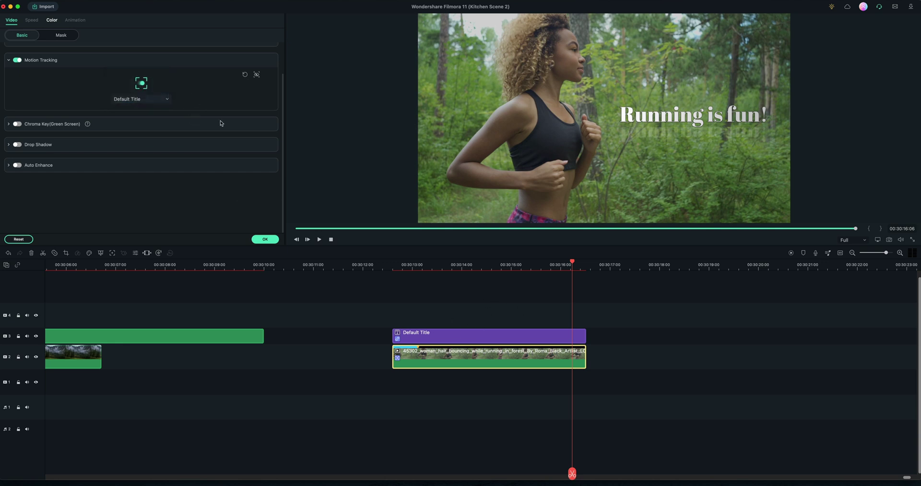
pyautogui.click(484, 265)
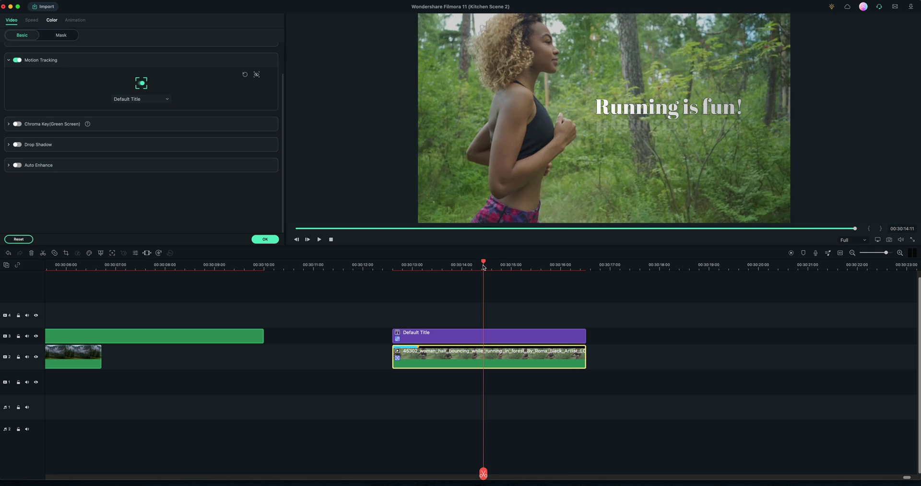